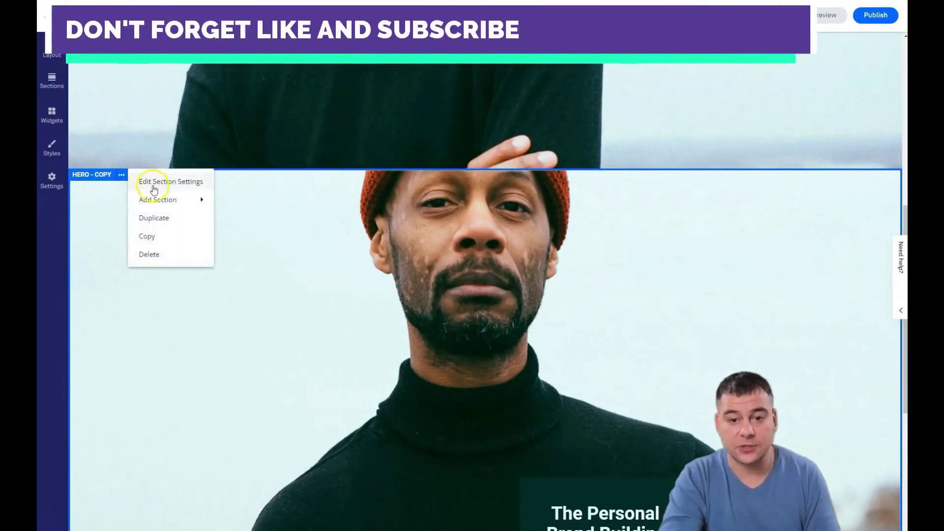
- Delete the duplicated Hero section (Hero - copy) from the page
mouse_move(163, 204)
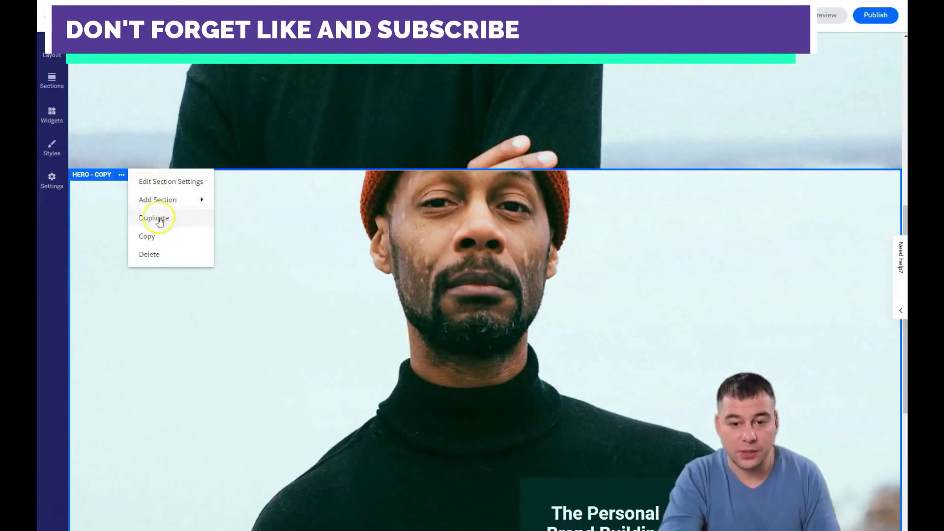
click(152, 254)
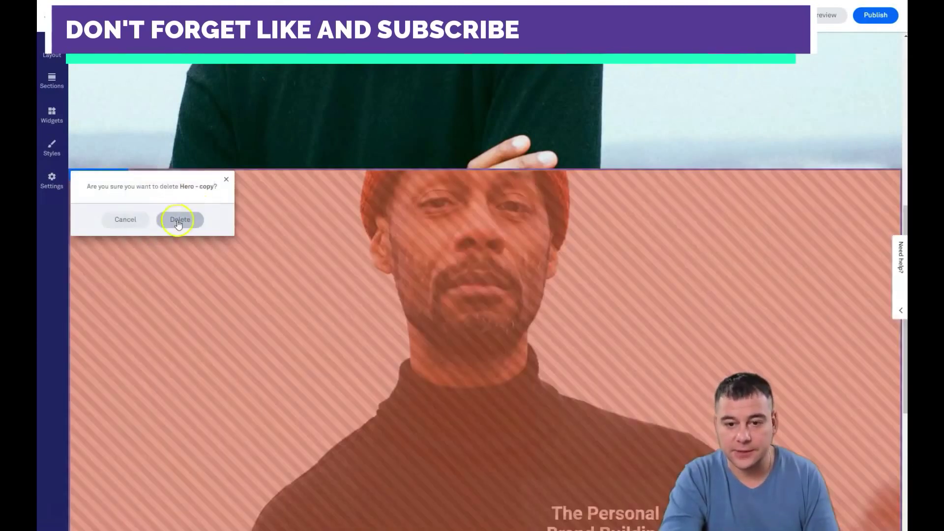
click(179, 219)
scroll(278, 231, up, 3)
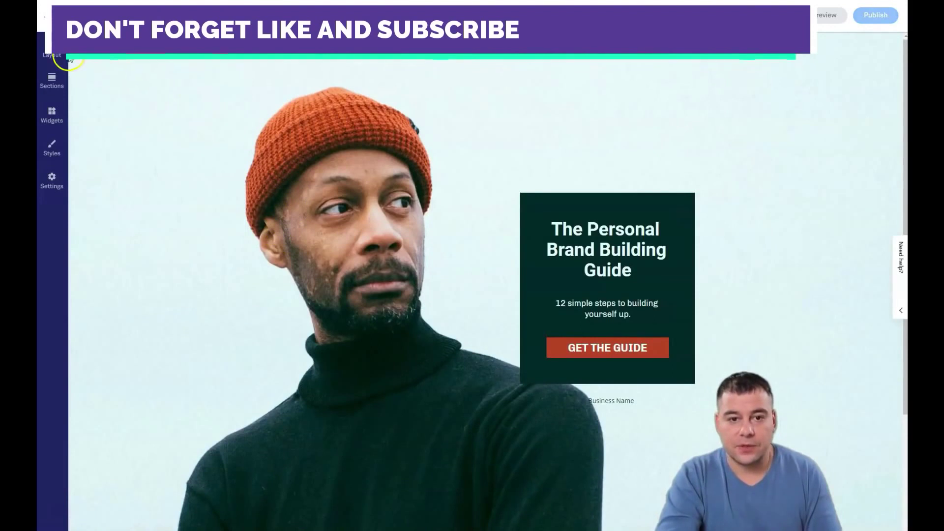
- Add an empty row beneath Row 3 in the Hero section of the page layout
click(53, 53)
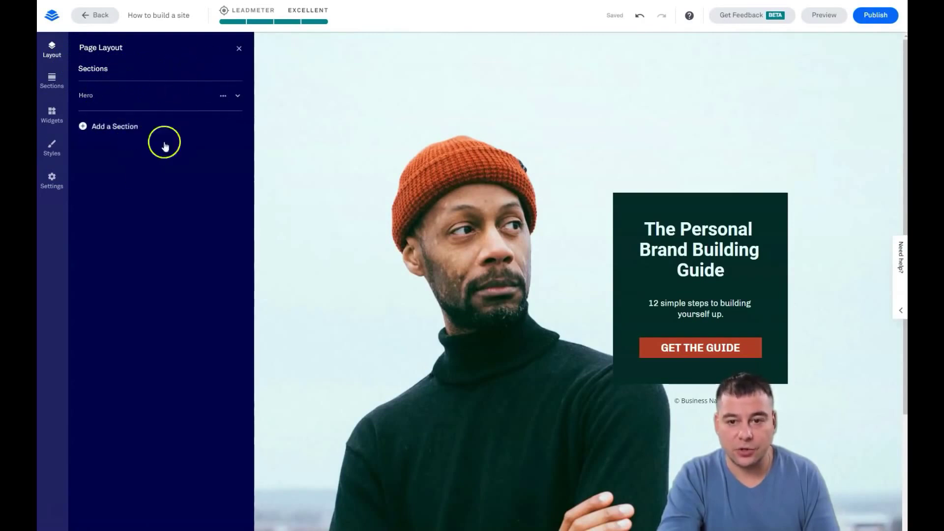
click(238, 96)
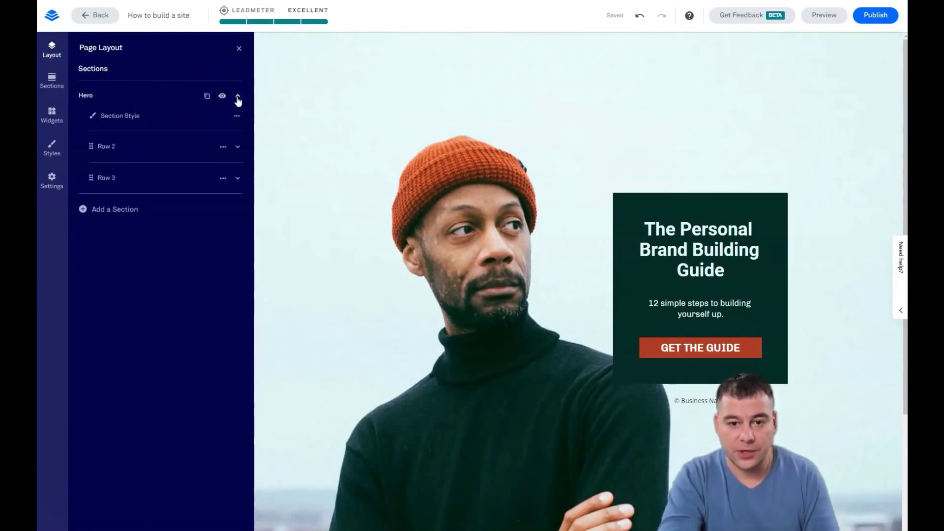
mouse_move(109, 149)
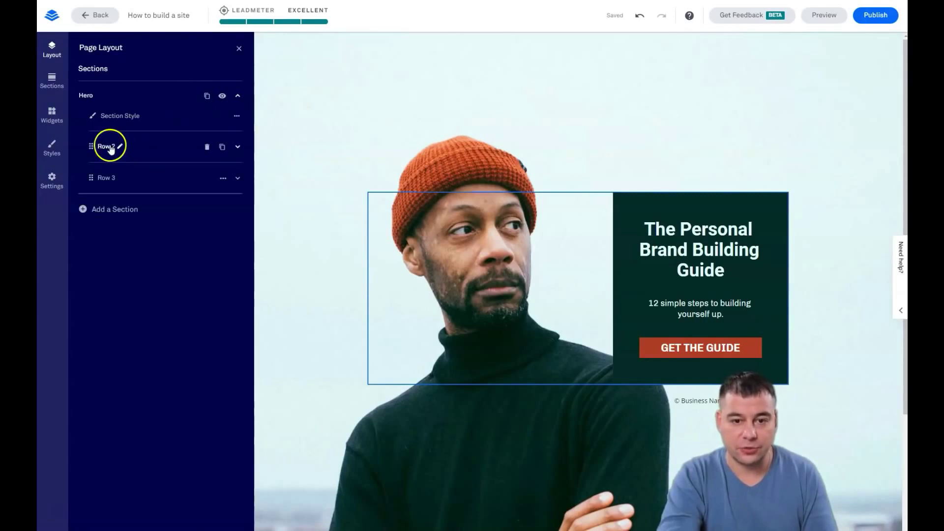
mouse_move(111, 182)
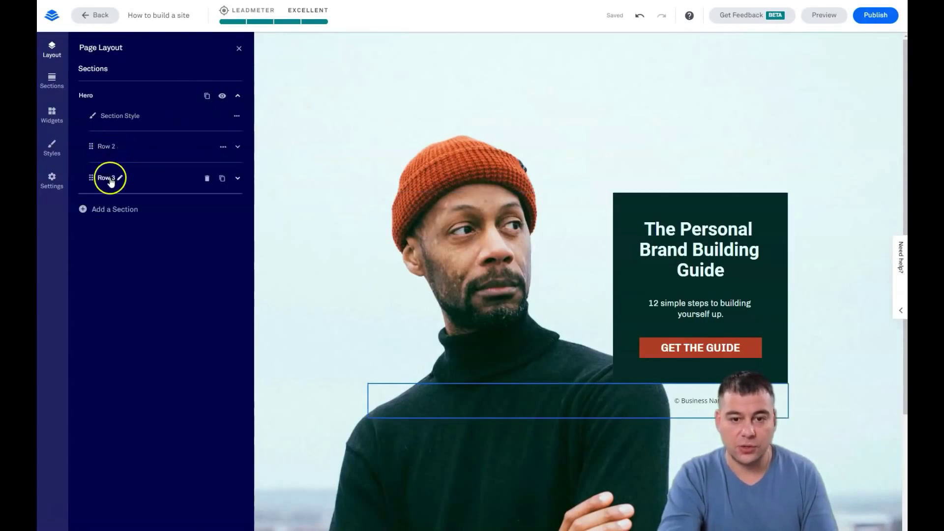
click(239, 180)
mouse_move(134, 225)
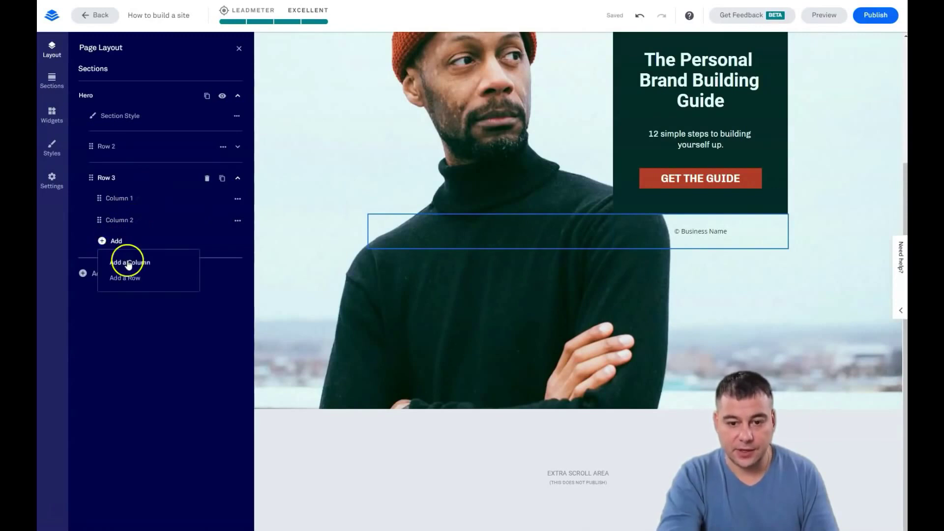
click(123, 278)
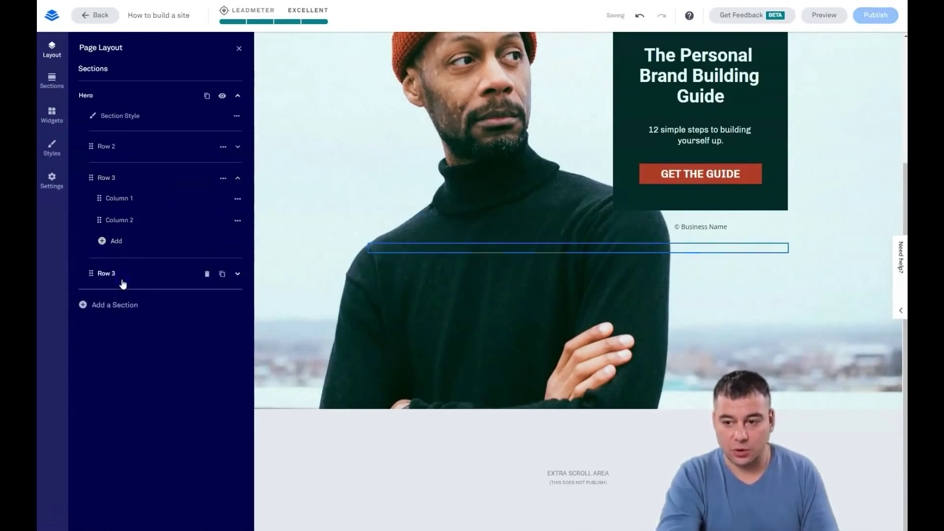
- Duplicate the newly added empty row in the Hero section
click(207, 275)
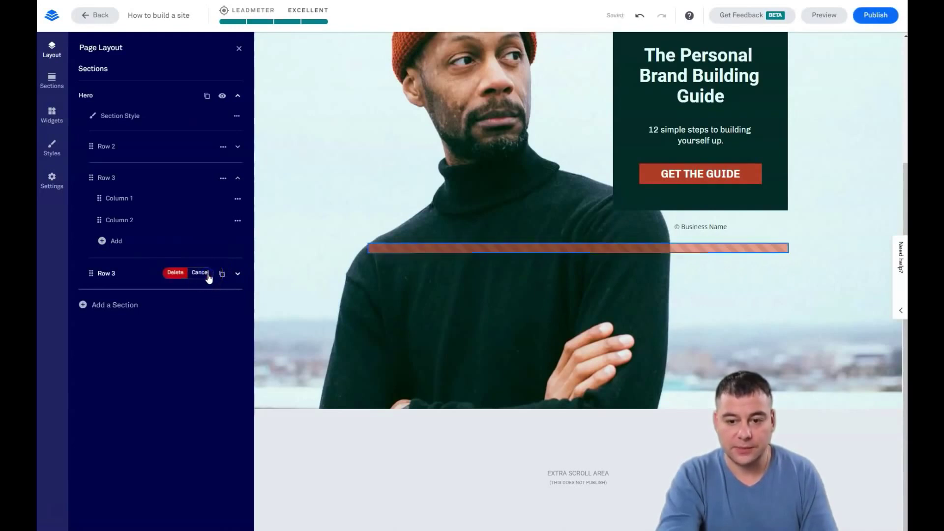
click(208, 275)
click(222, 276)
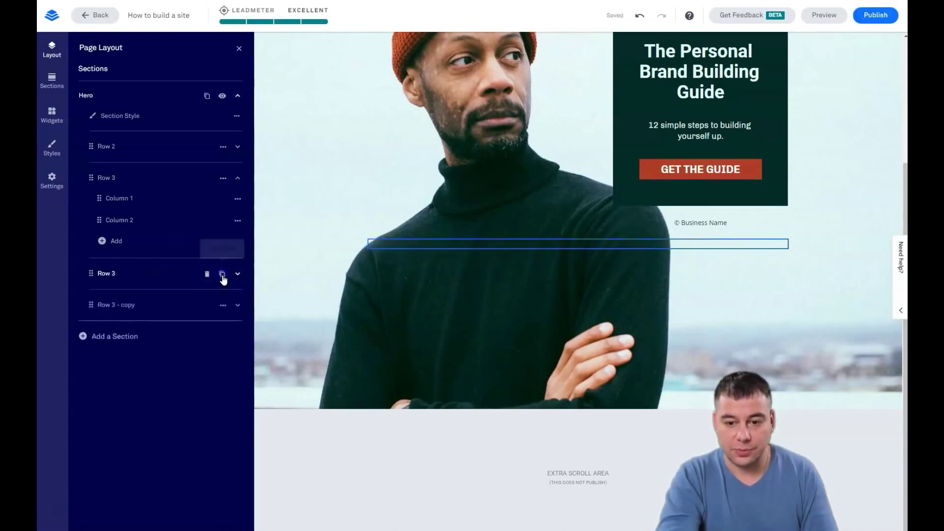
- Delete the added empty row and its copy from the Hero section, then close the page layout
click(207, 274)
click(179, 272)
click(207, 274)
click(180, 273)
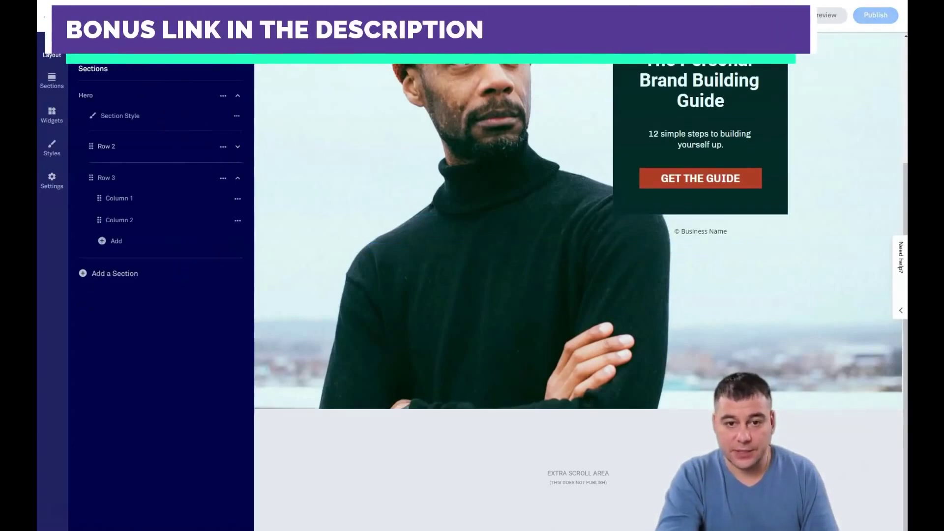
click(299, 265)
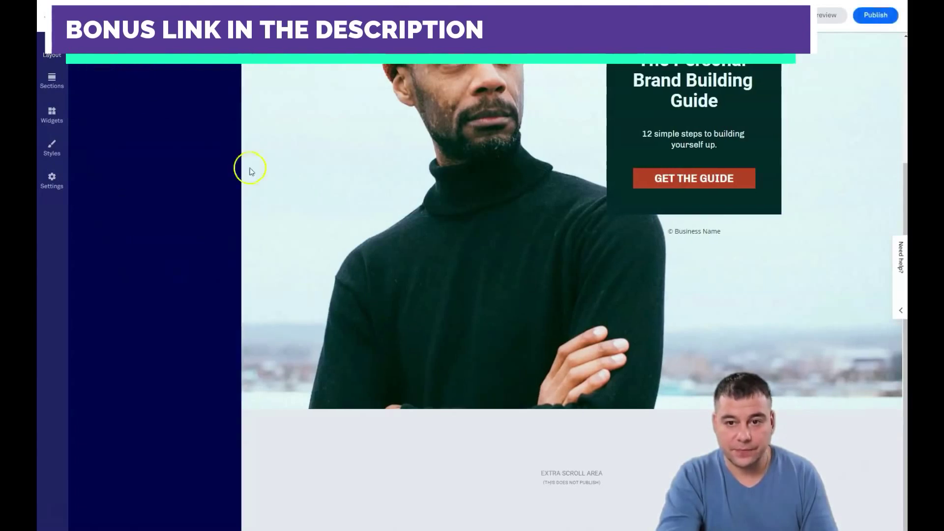
scroll(375, 246, down, 3)
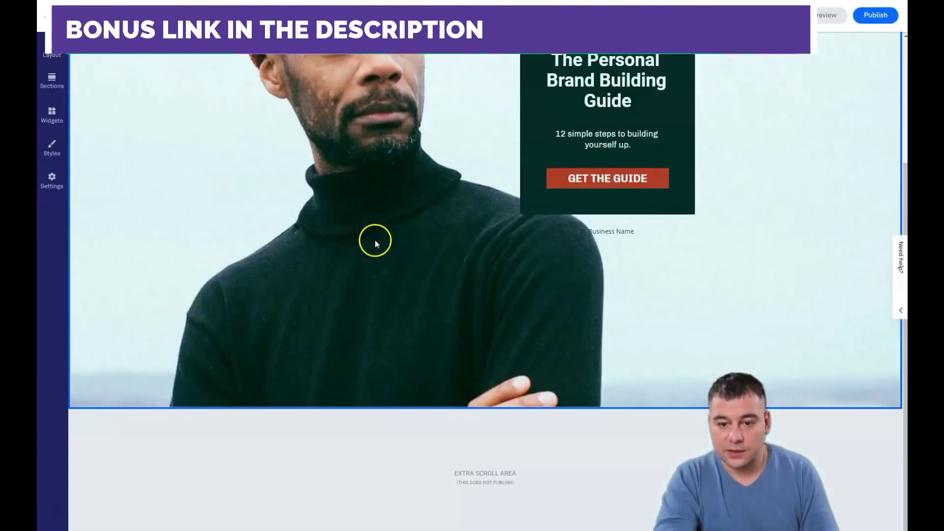
- Add a second Hero section using the first white layout, "Find your power faster. Become a member.", with the image beside the offer
click(53, 52)
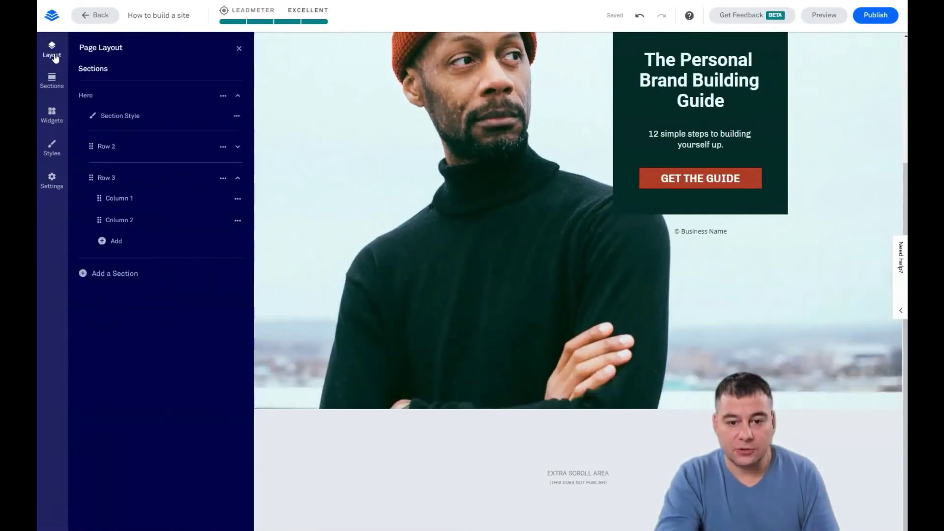
click(95, 276)
click(126, 139)
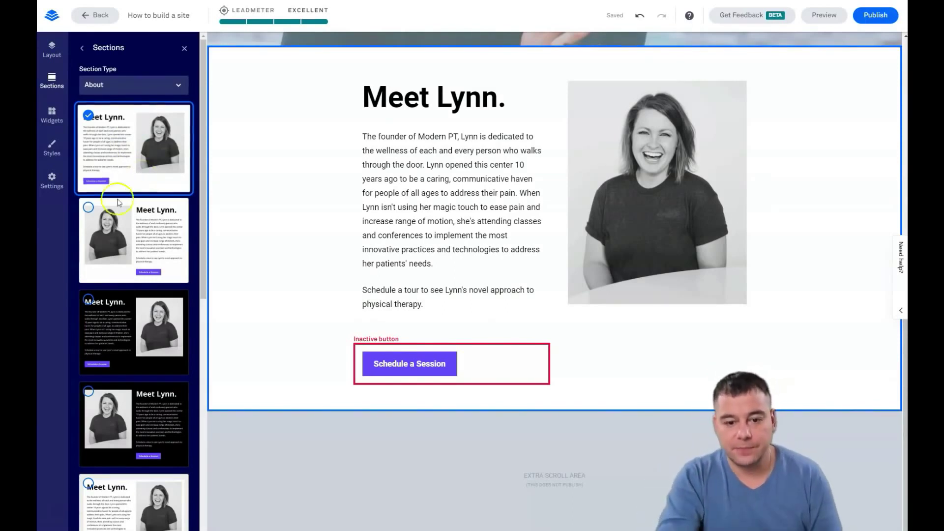
click(134, 135)
click(178, 87)
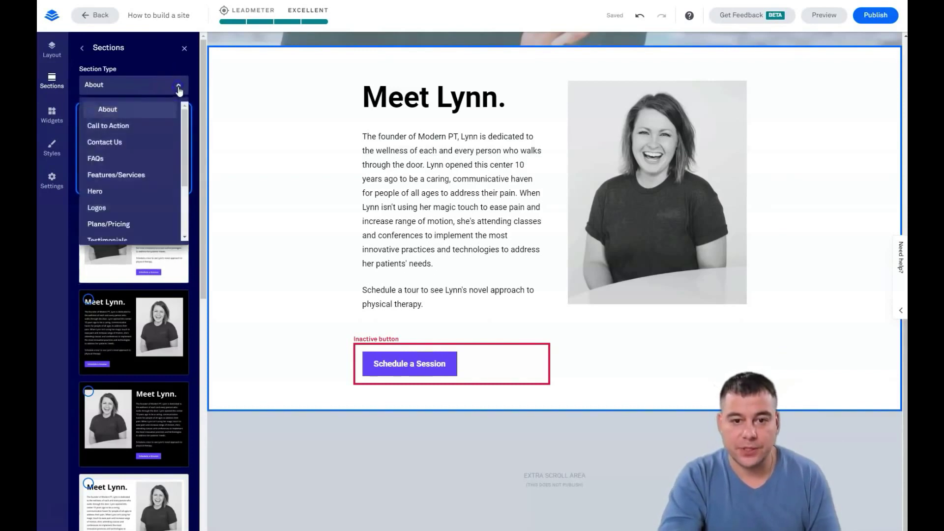
click(132, 127)
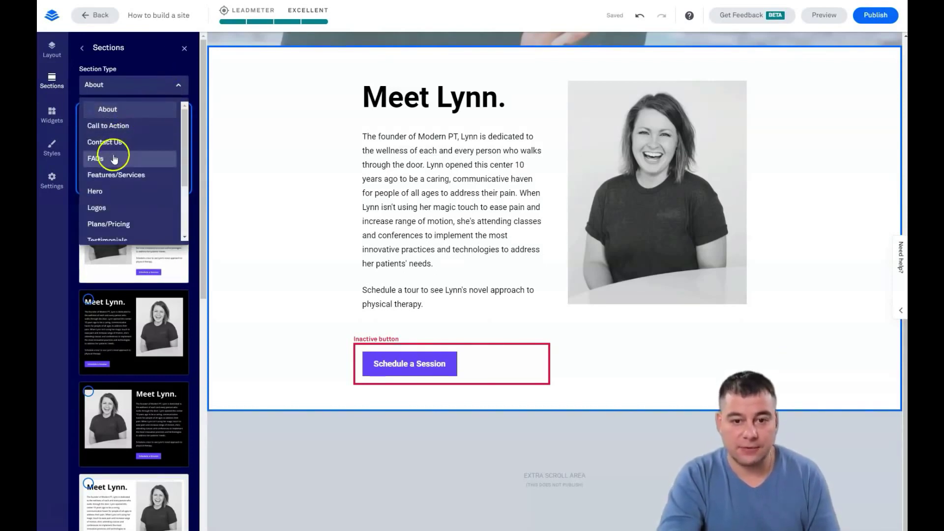
click(123, 190)
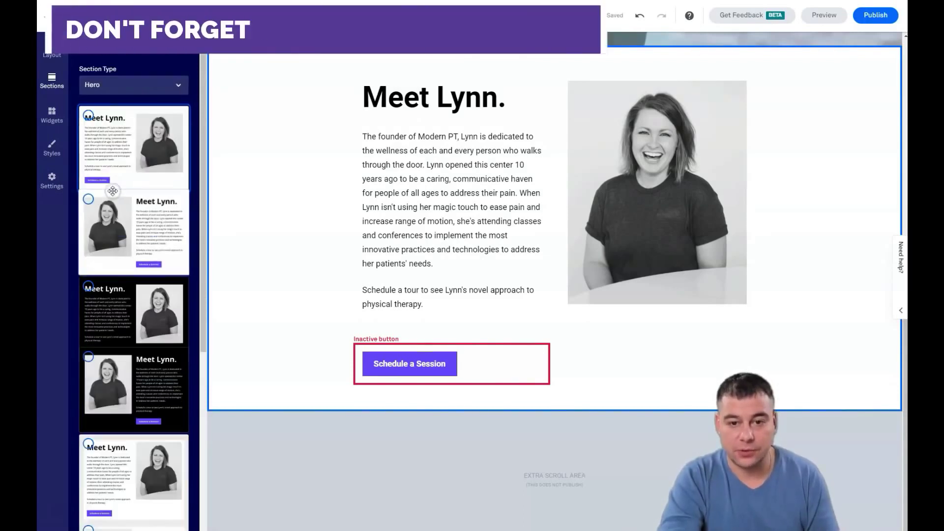
scroll(135, 196, down, 6)
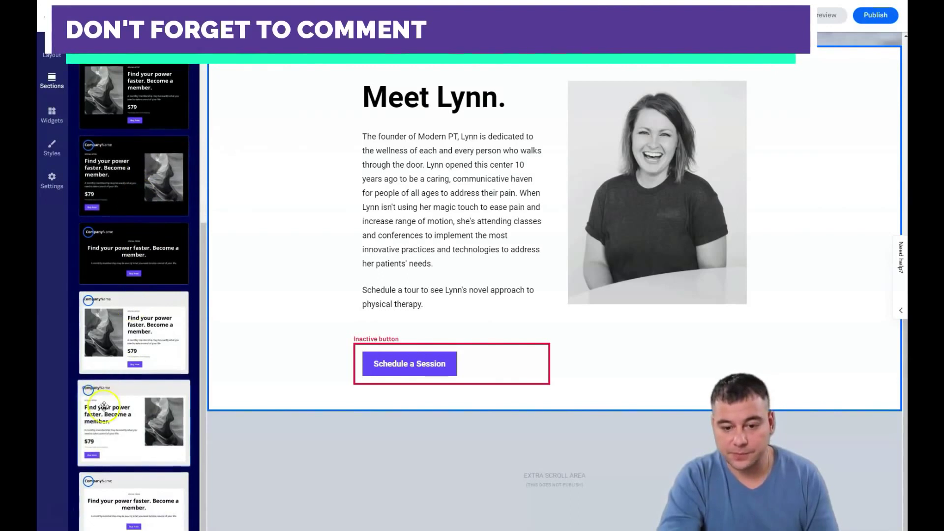
scroll(104, 406, up, 6)
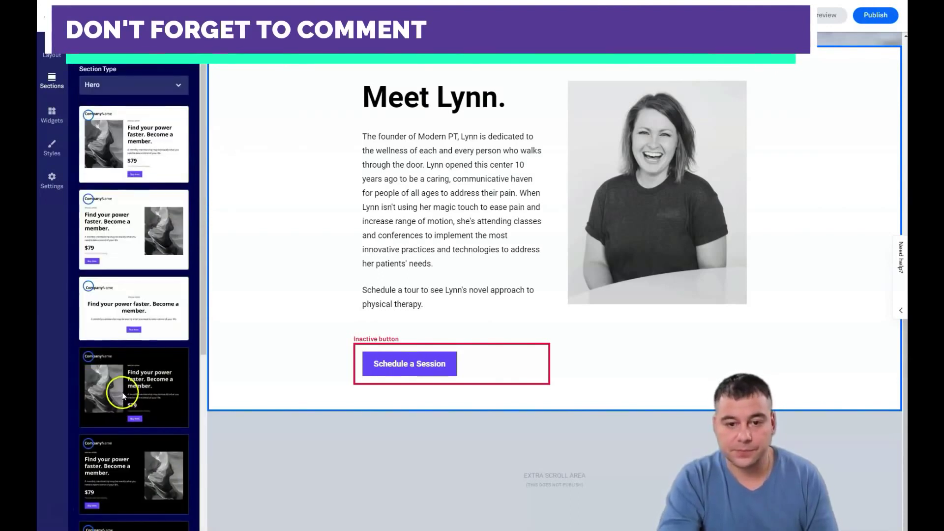
click(88, 120)
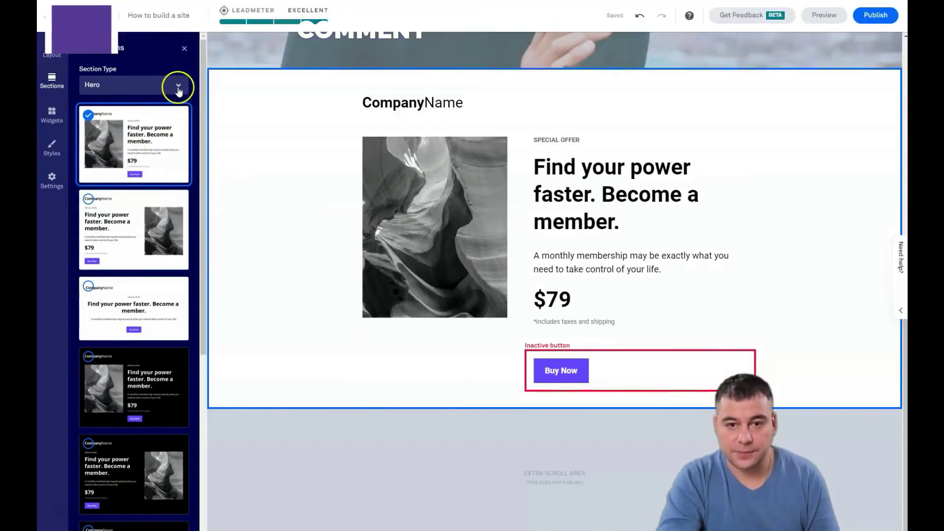
click(82, 51)
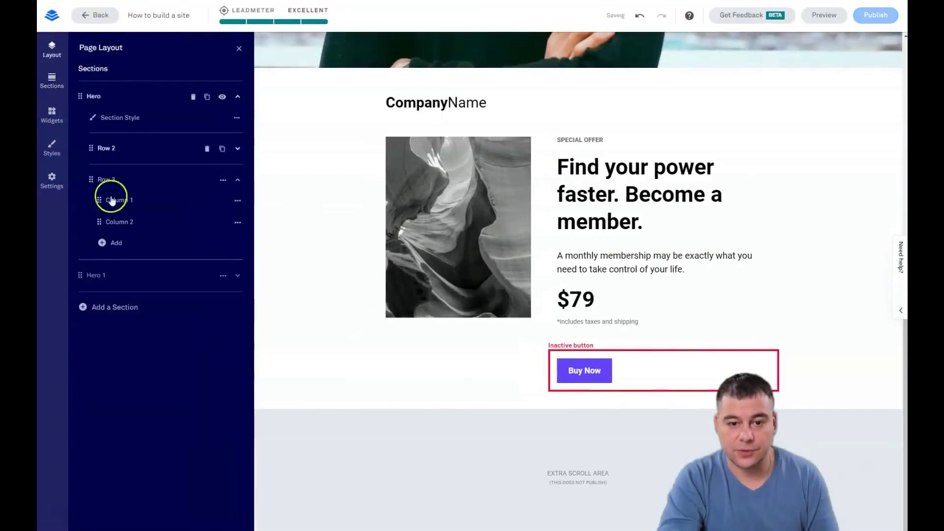
- Add an About section with its default layout and a Features/Services section with the numbered "Replicate results. Not work." layout
click(82, 309)
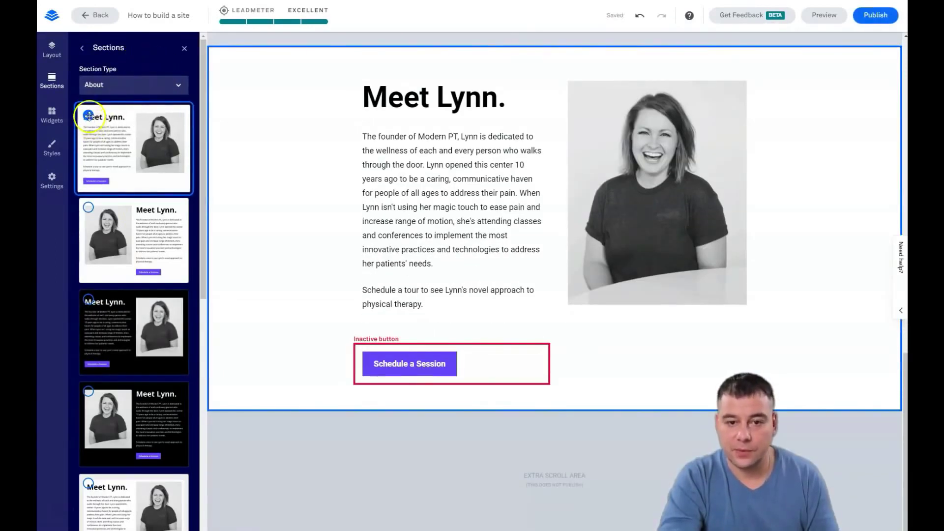
click(93, 60)
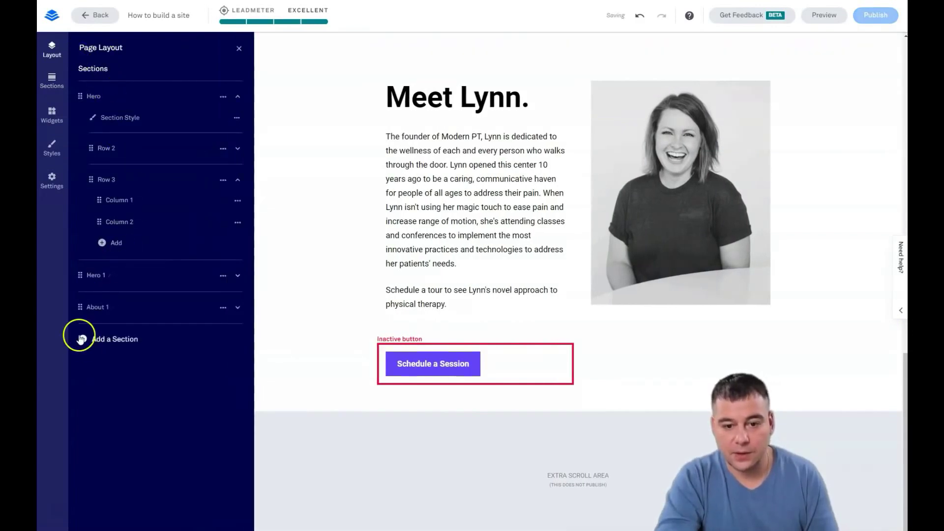
click(81, 339)
click(178, 85)
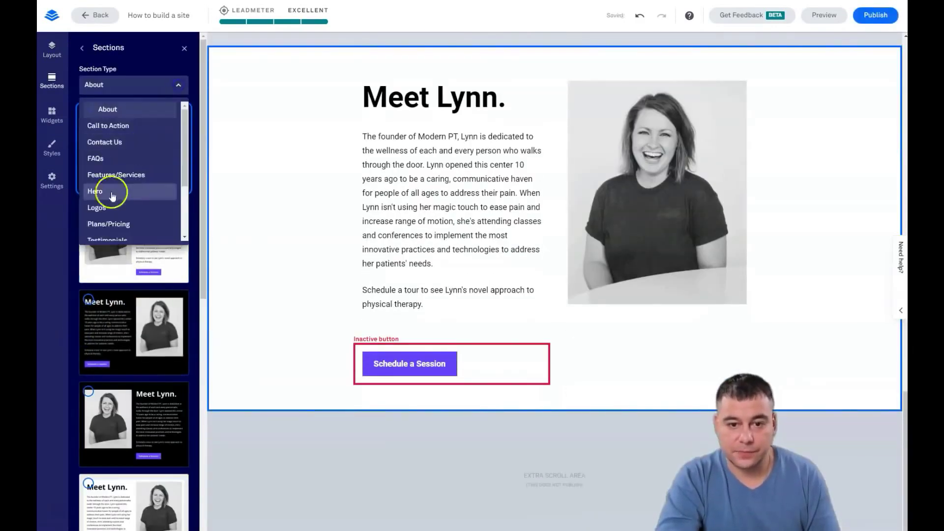
click(115, 175)
click(84, 272)
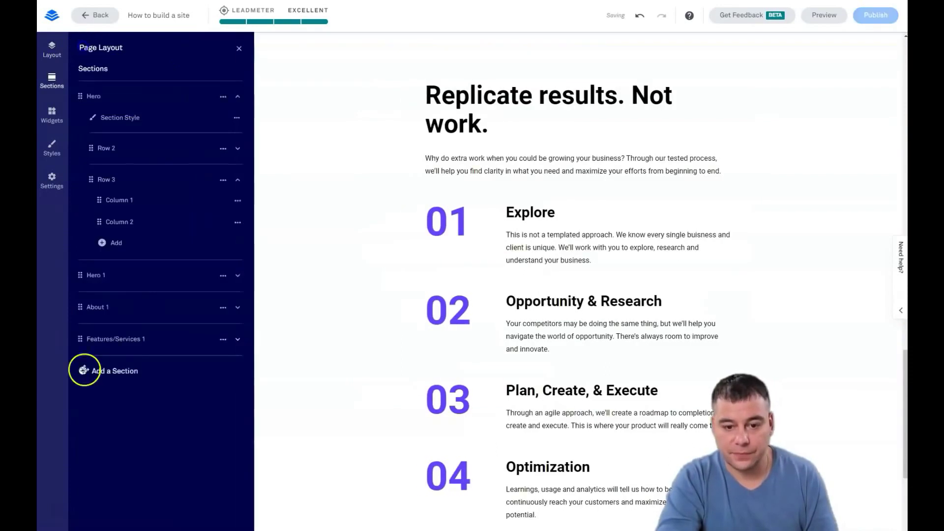
- Add Call to Action, Logos, FAQs and Testimonials sections to the end of the page
click(84, 370)
click(126, 148)
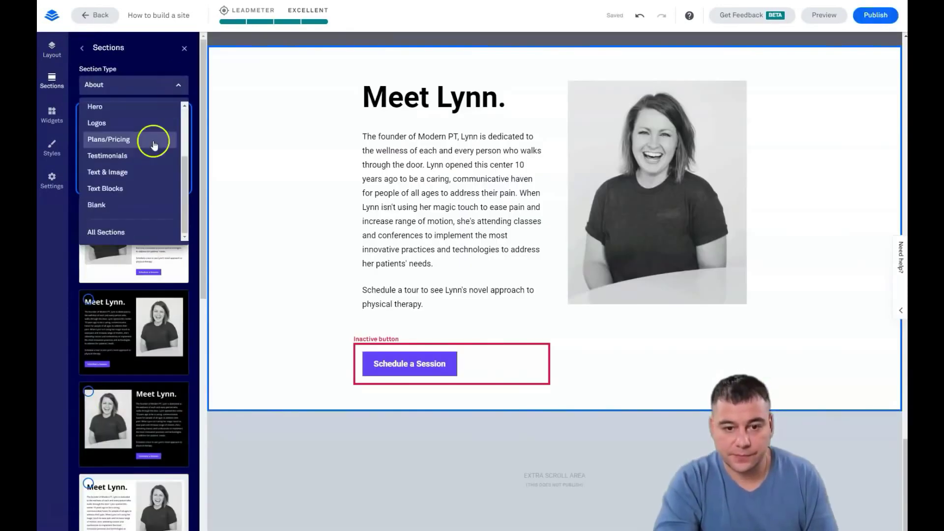
click(123, 123)
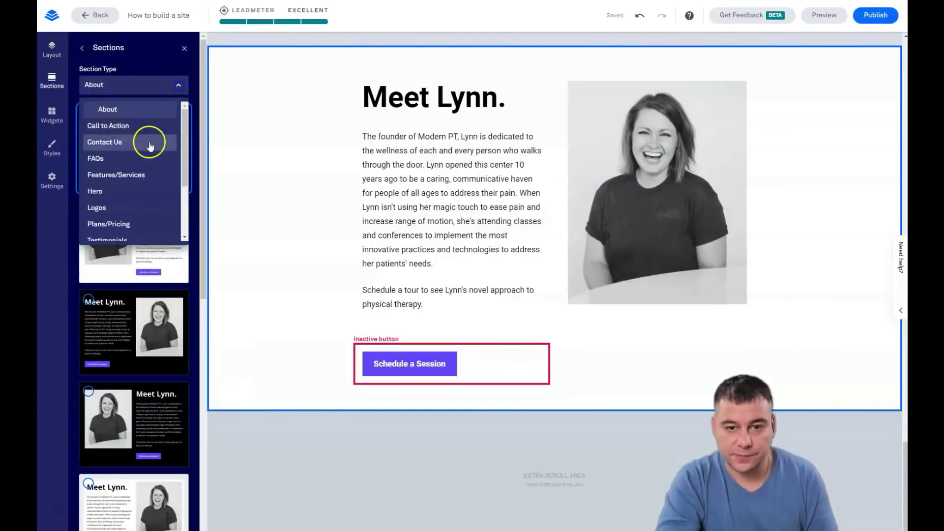
scroll(149, 144, down, 1)
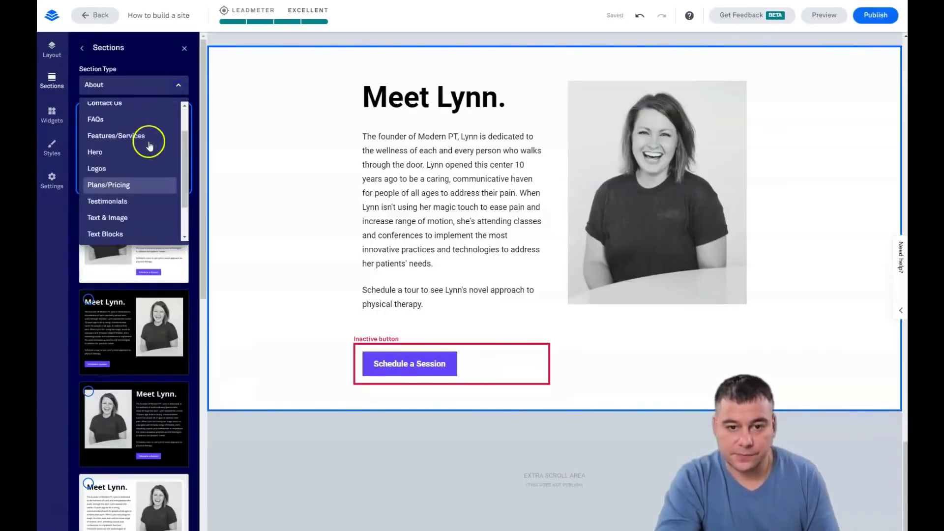
click(95, 119)
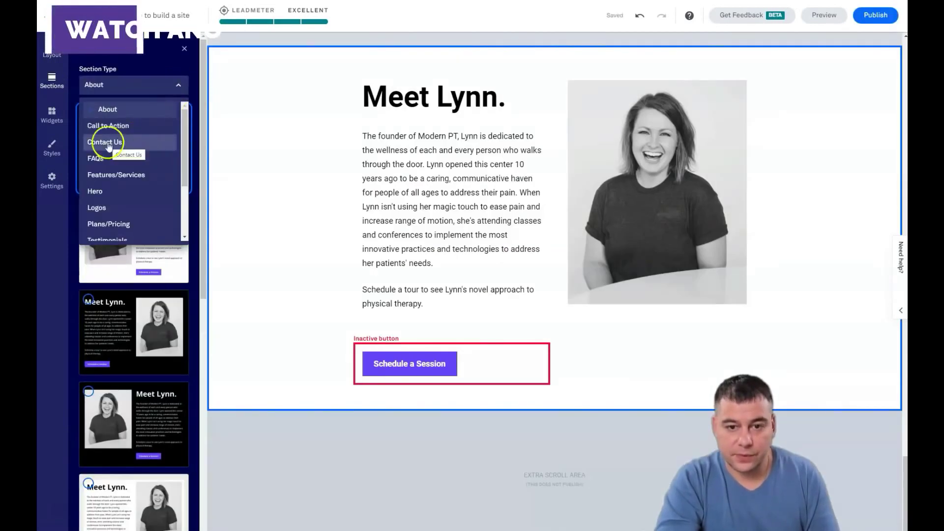
click(180, 86)
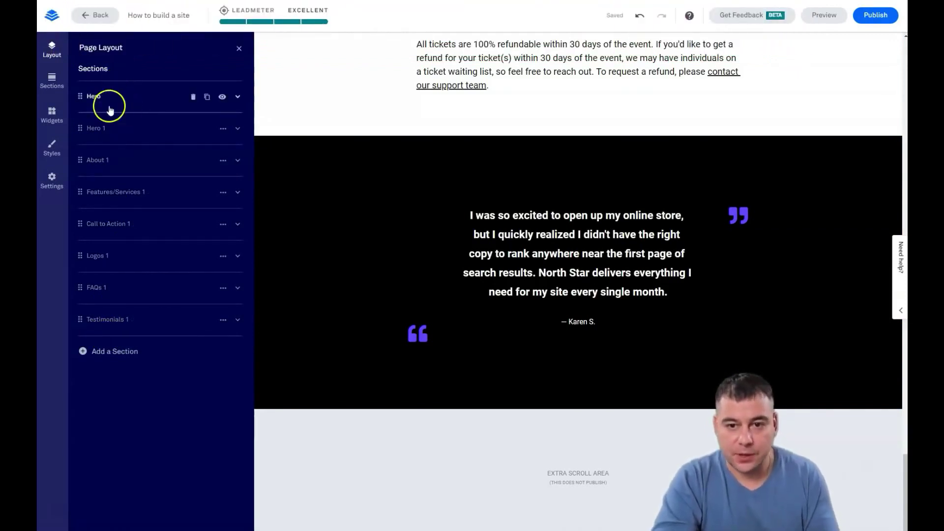
- Delete the original Hero section with the Personal Brand Building Guide offer, then close the page layout
scroll(590, 169, up, 15)
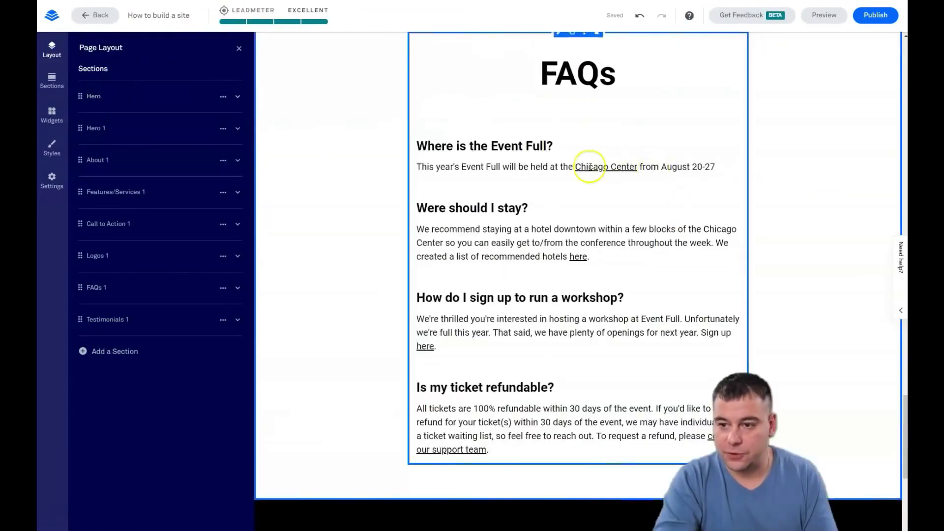
scroll(504, 168, up, 10)
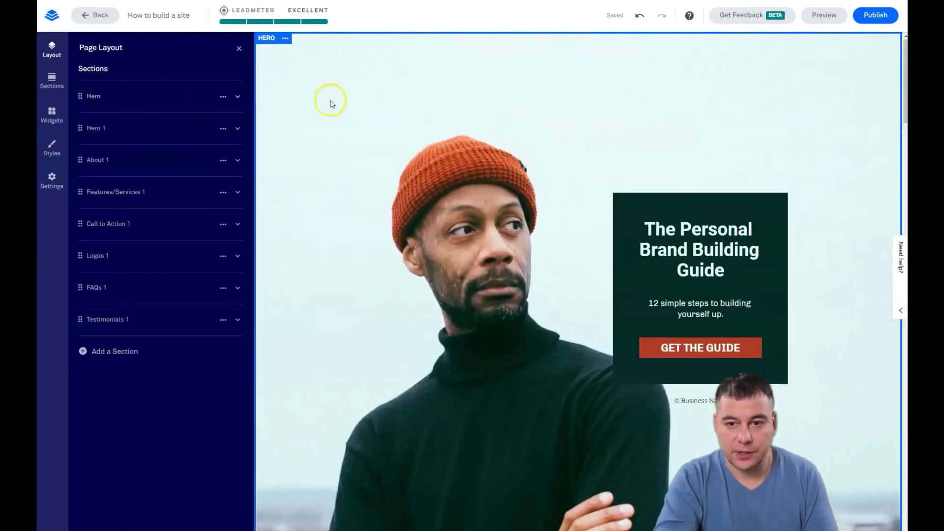
click(285, 39)
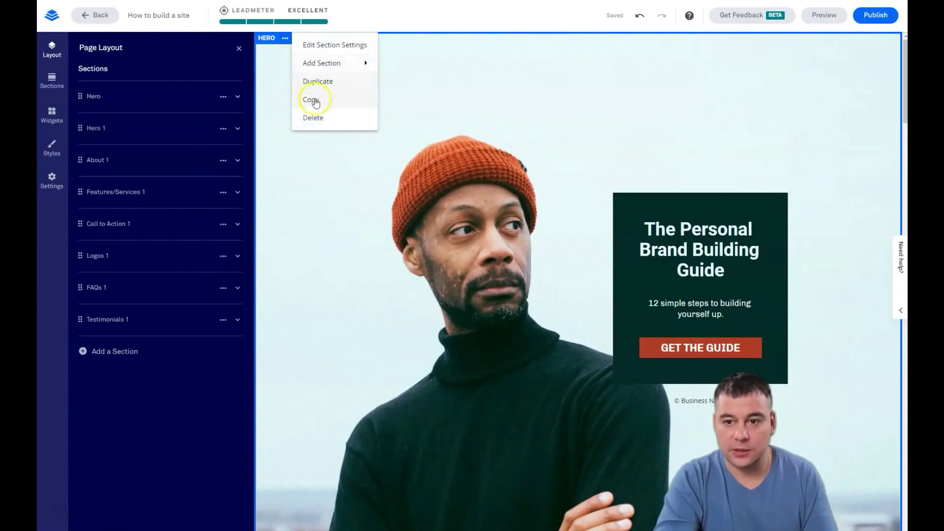
click(317, 117)
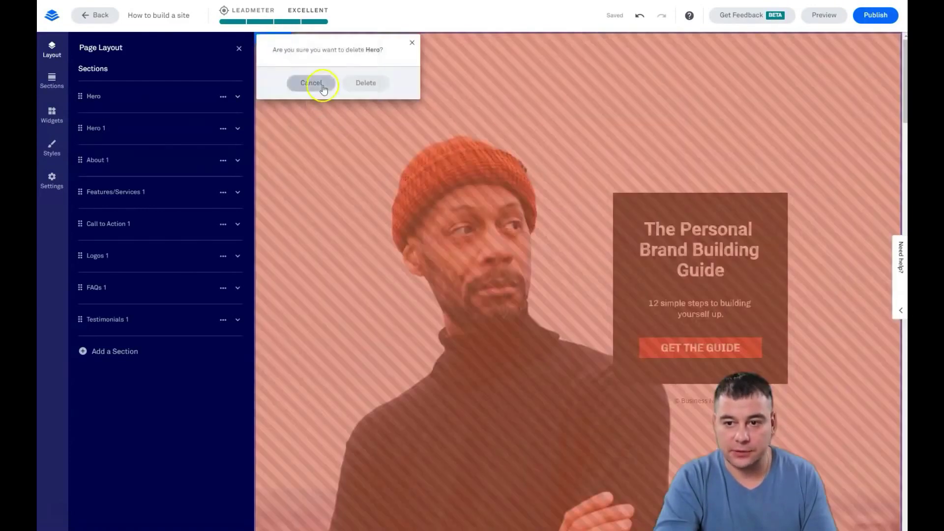
click(365, 83)
click(239, 49)
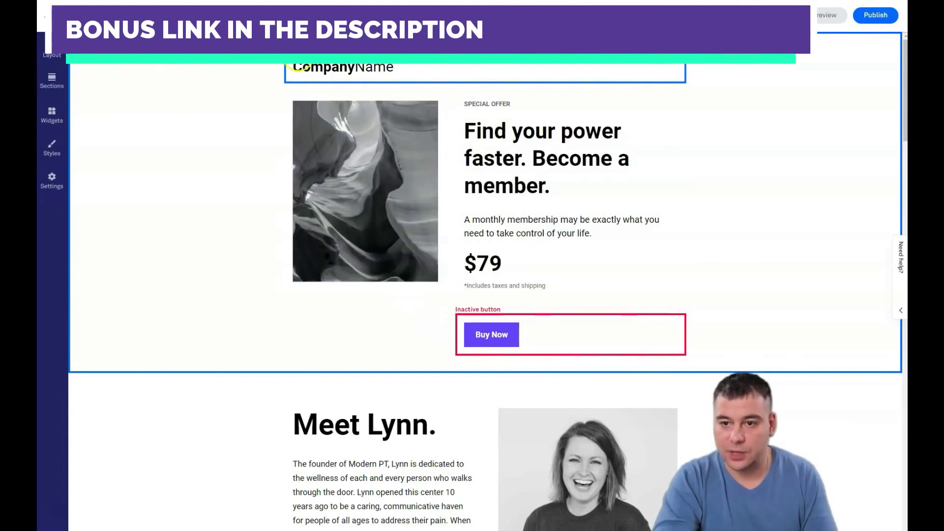
- Recolour the whole CompanyName heading in the Hero section with the recently used brick red
click(397, 67)
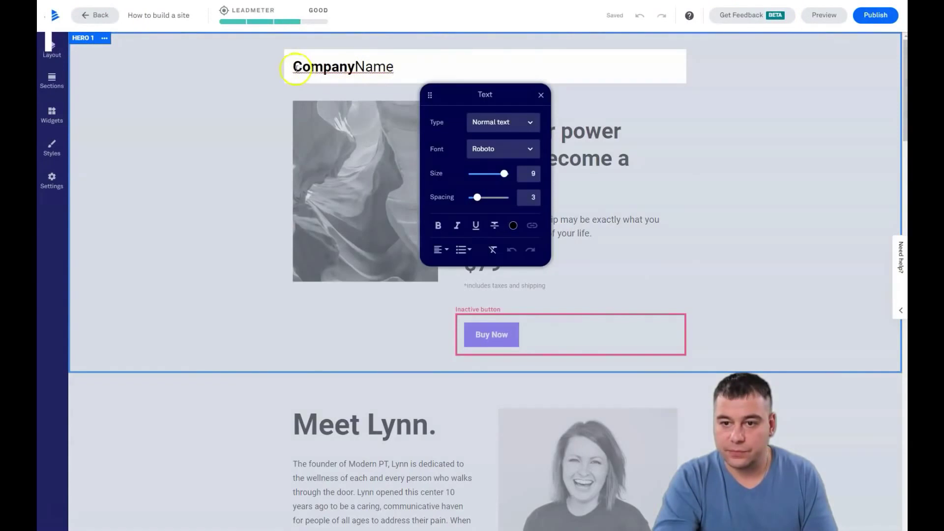
drag(405, 71, 330, 72)
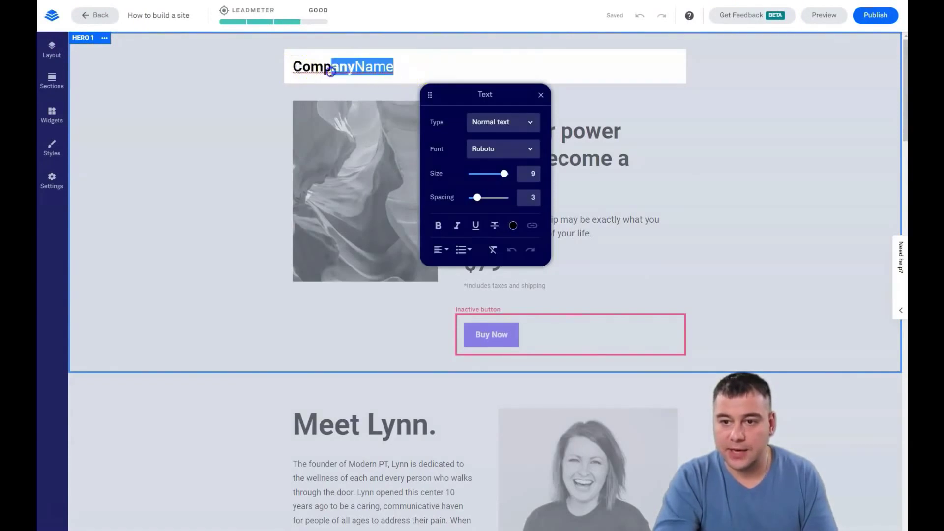
click(513, 227)
click(474, 163)
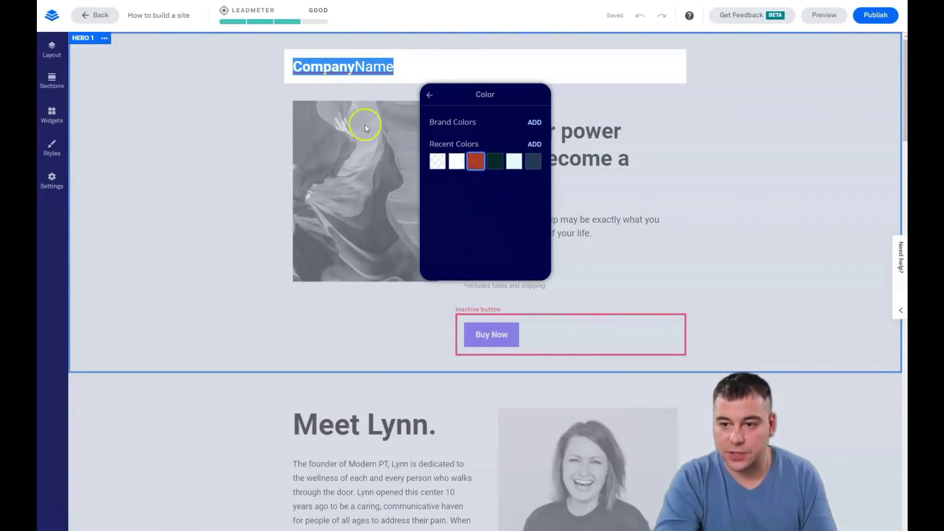
- Insert "My" in front of the company name so the heading reads "MyCompanyName"
click(411, 67)
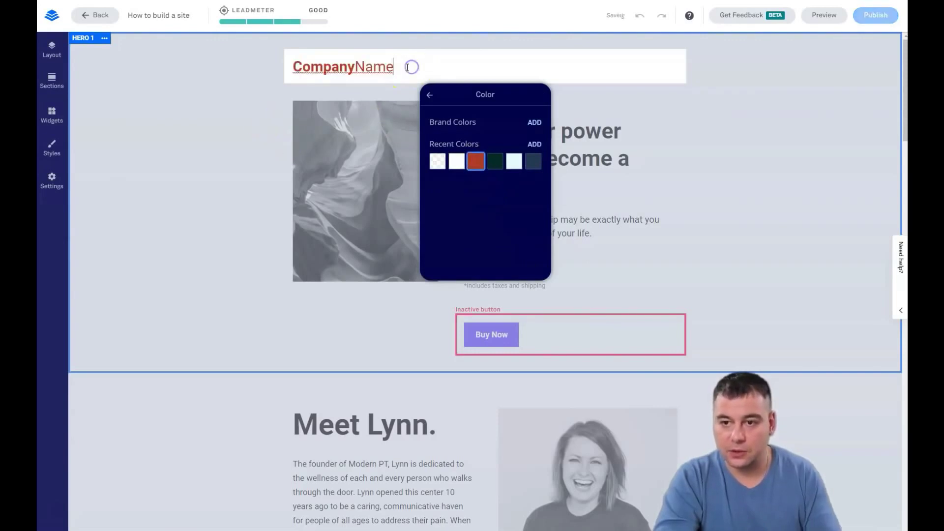
click(305, 65)
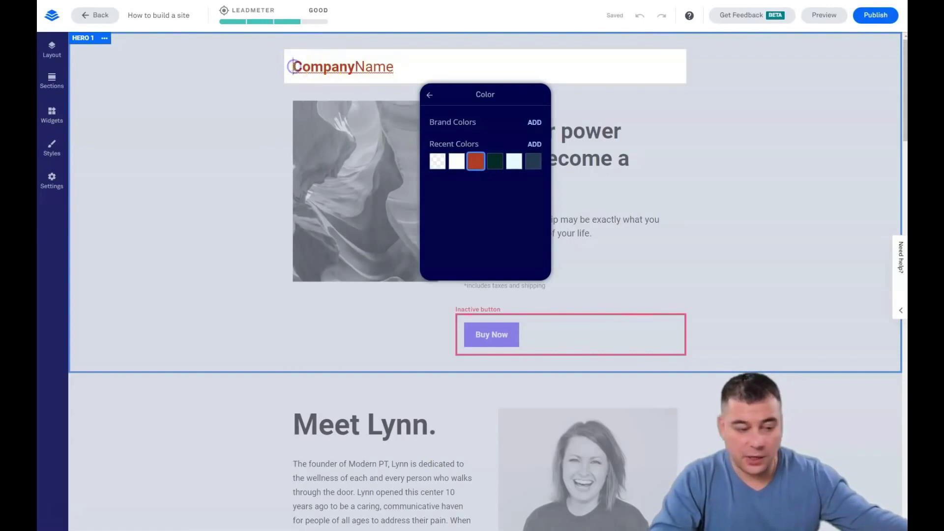
text(M)
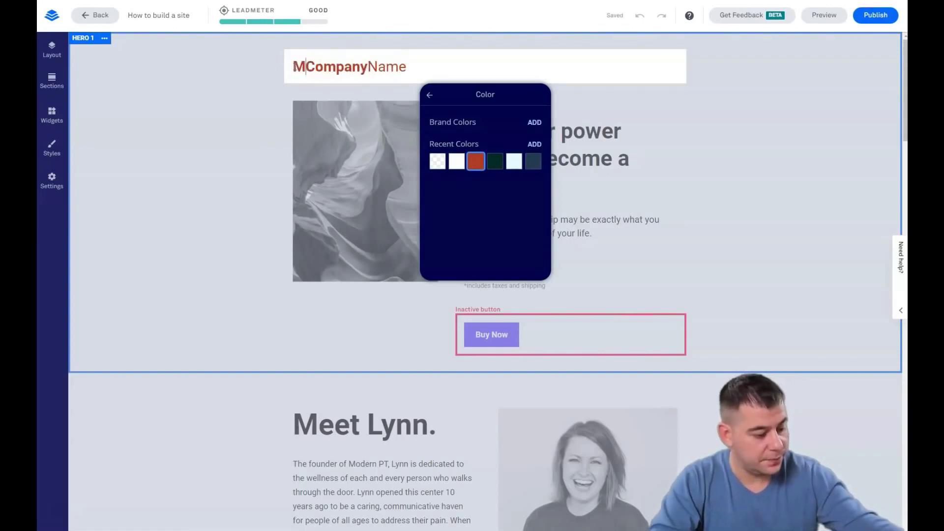
text(y)
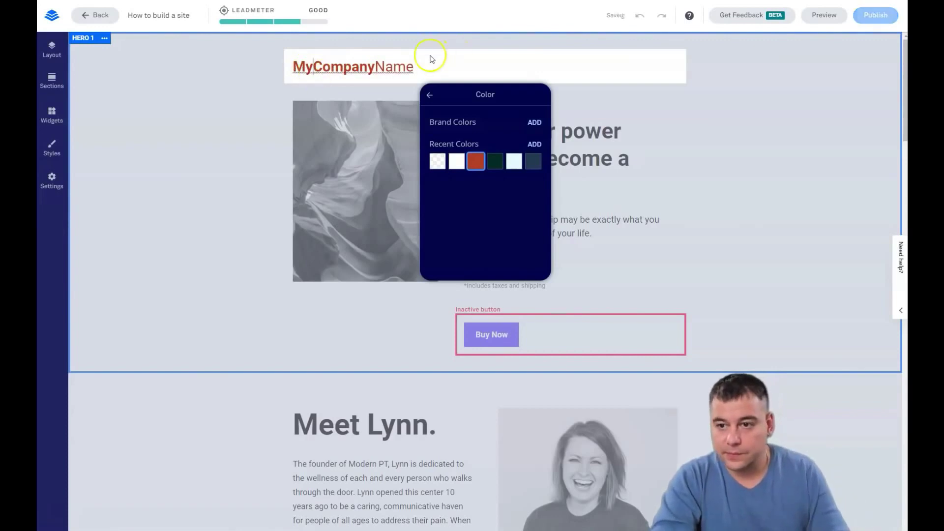
- Set the font of the entire MyCompanyName heading to Alegreya
drag(430, 73, 318, 68)
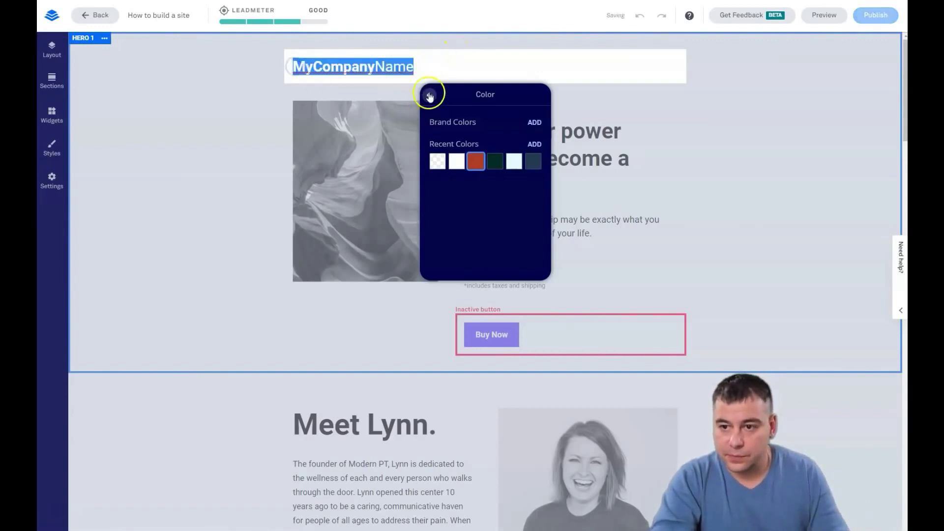
click(429, 96)
click(530, 150)
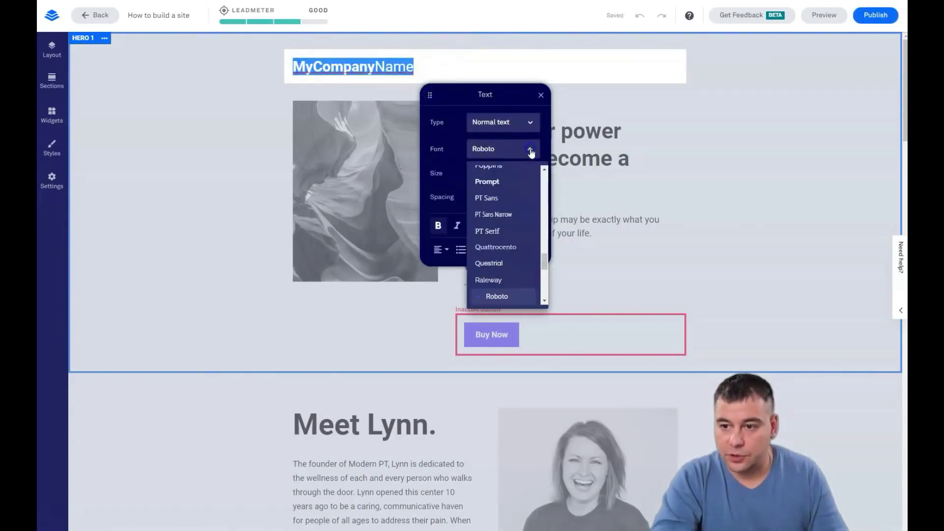
scroll(507, 186, up, 5)
scroll(499, 186, up, 10)
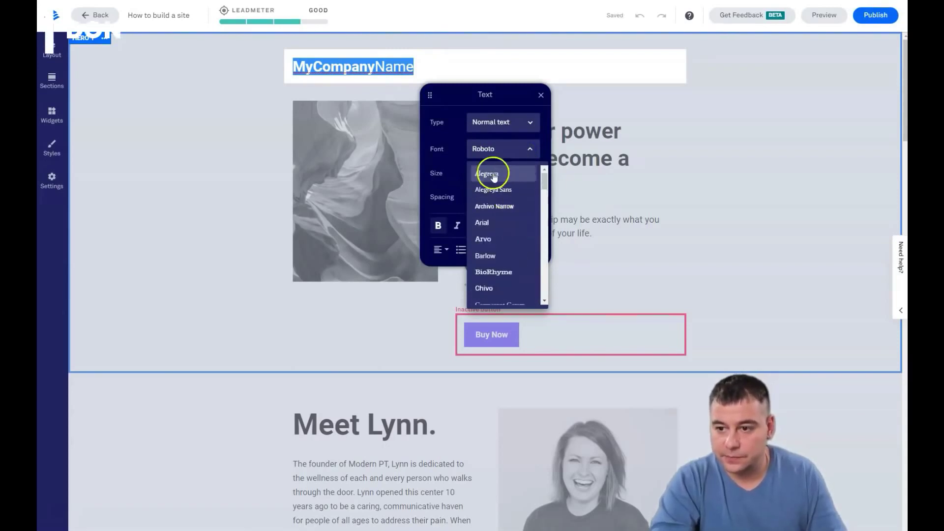
click(494, 175)
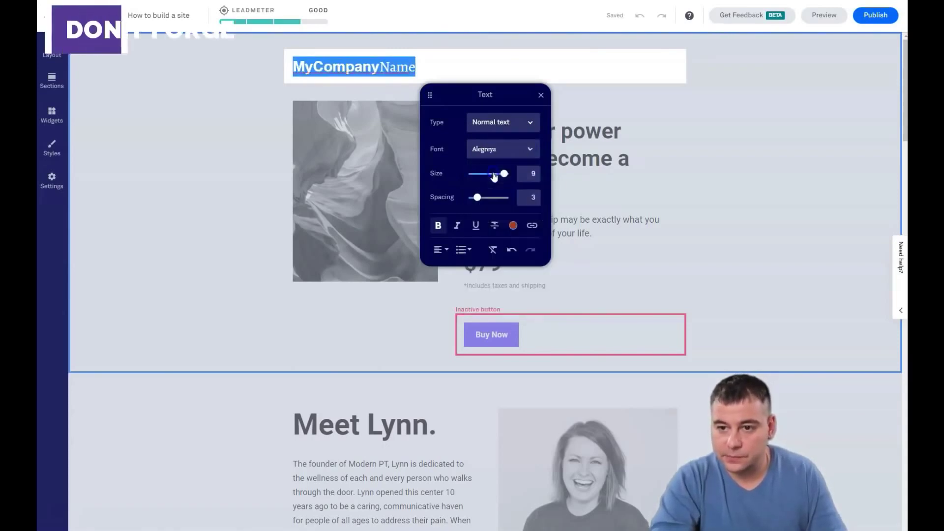
- Set the MyCompanyName heading's type to Jumbo, with size 6 and spacing 4
click(529, 126)
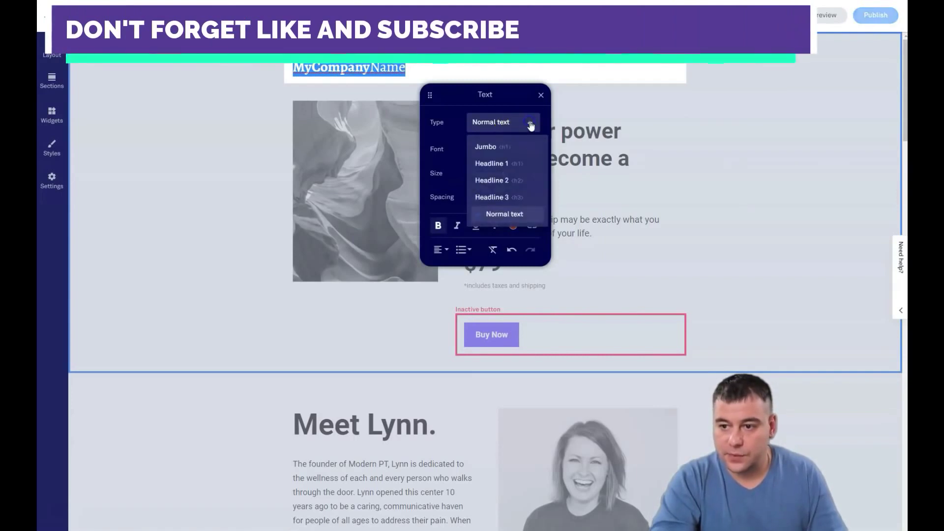
click(487, 148)
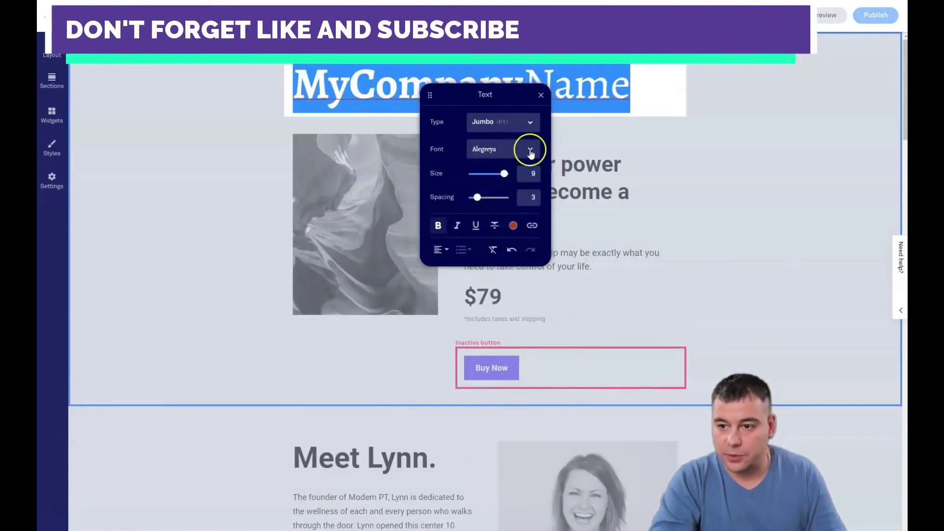
drag(507, 176, 485, 199)
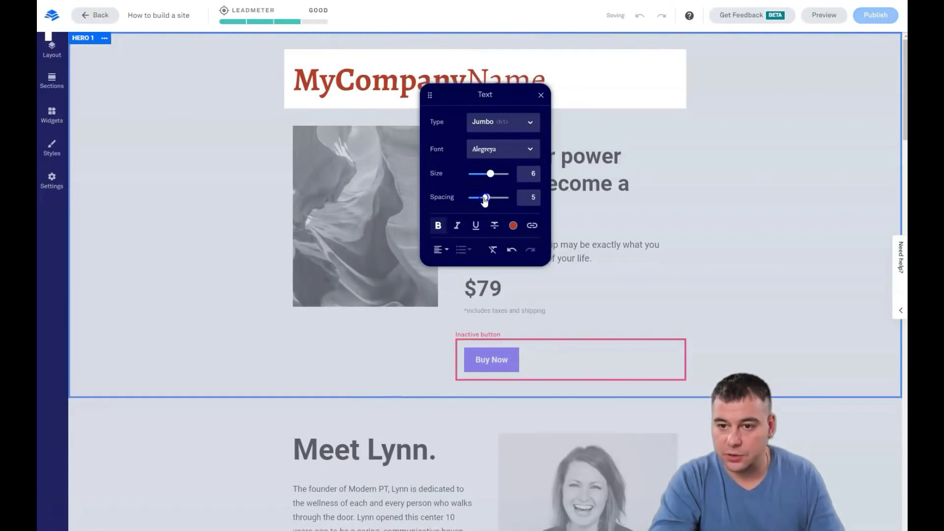
- Make the whole MyCompanyName heading uniformly bold, without italics or underline, and finish editing the text
click(454, 225)
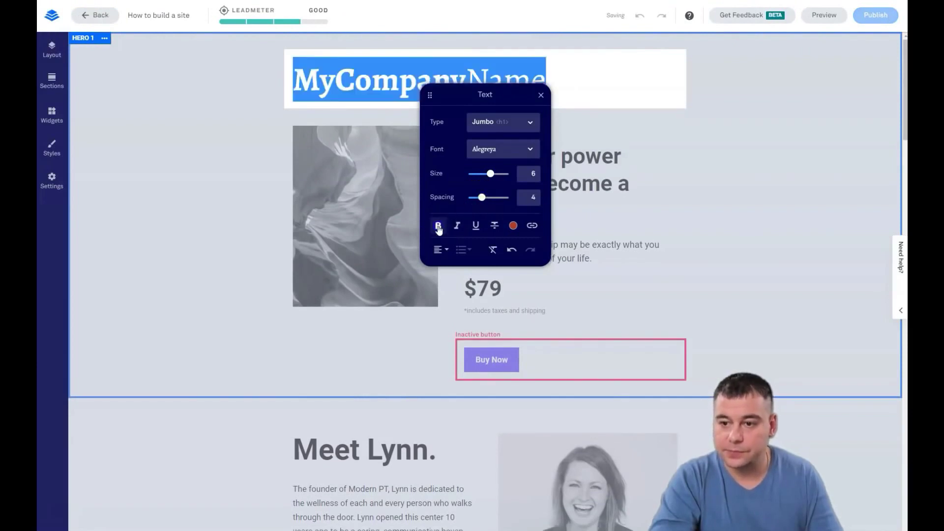
click(457, 226)
click(478, 226)
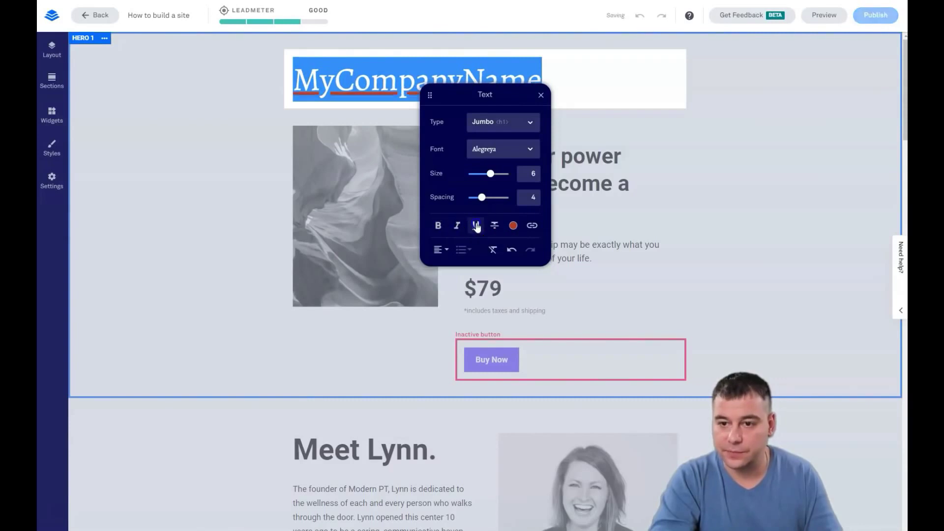
click(476, 226)
click(438, 226)
click(473, 229)
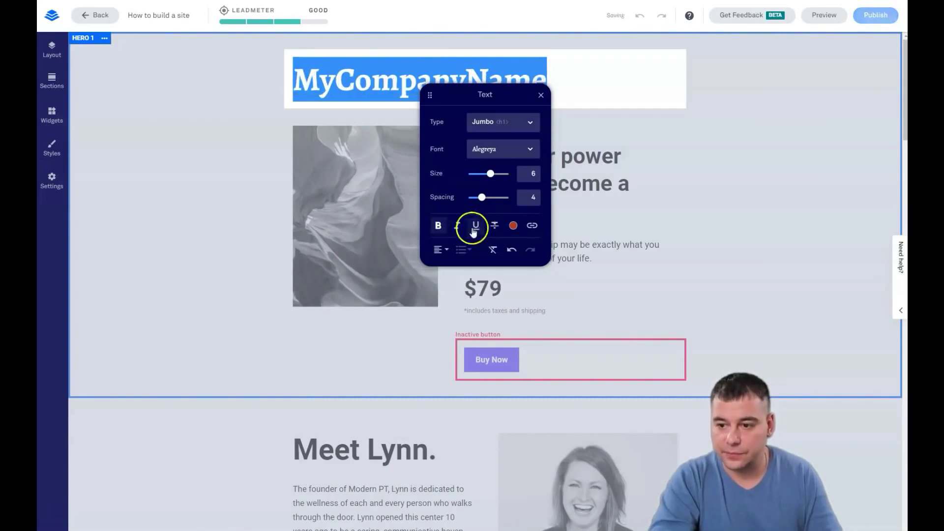
click(541, 96)
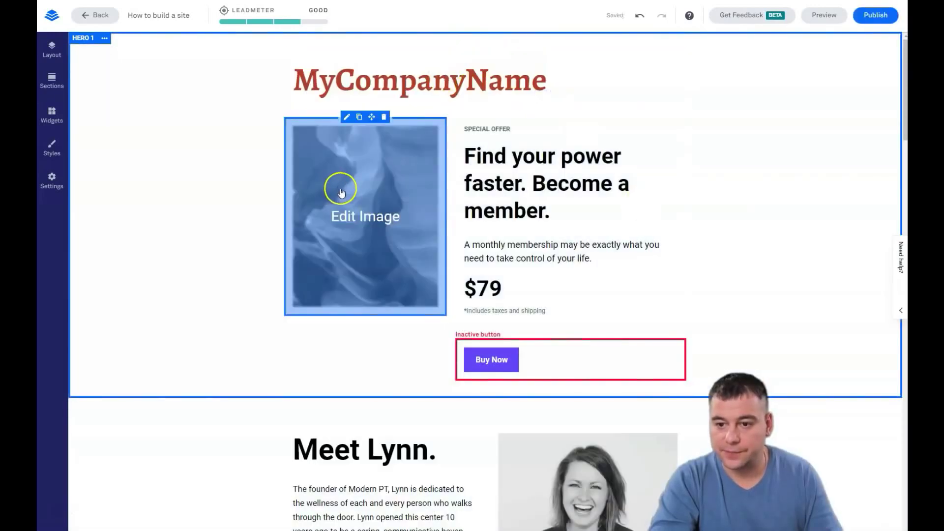
- Reduce the Hero image's width to 44% and try its left and right alignments, leaving it centred
click(356, 217)
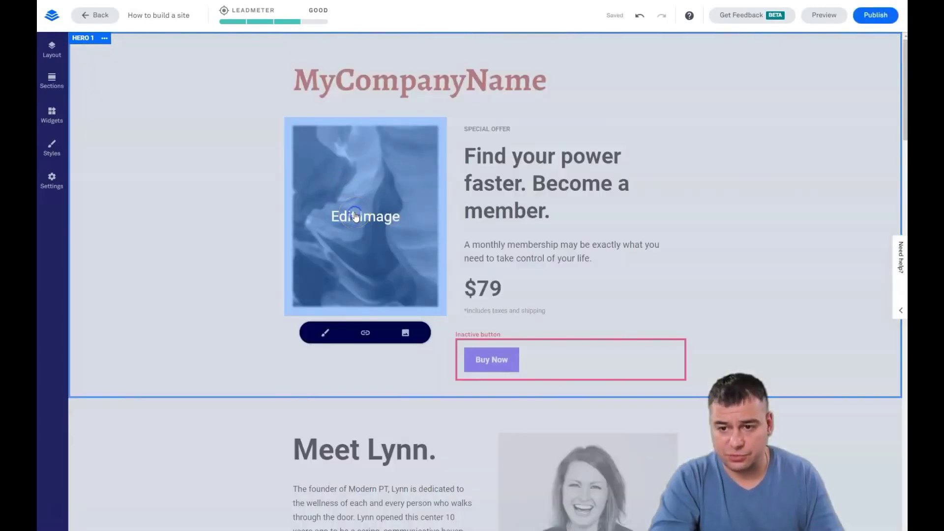
click(324, 334)
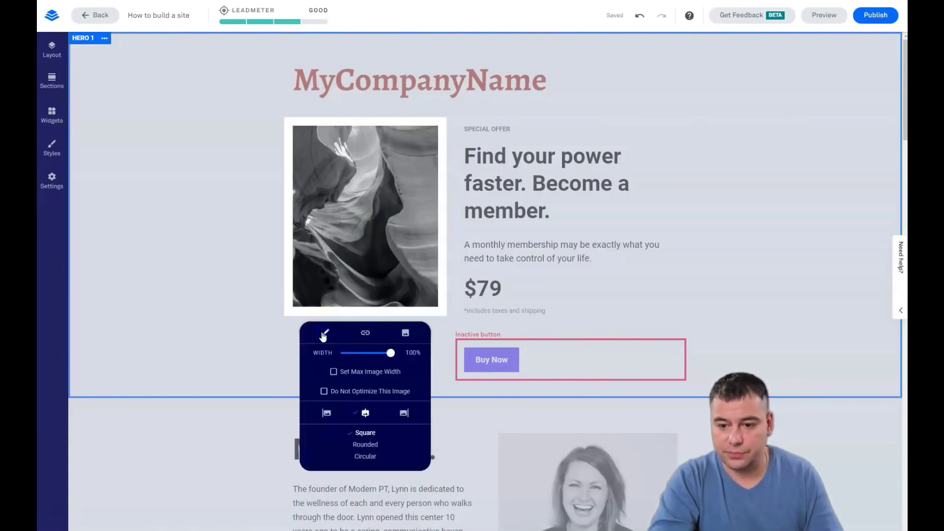
drag(388, 354, 362, 333)
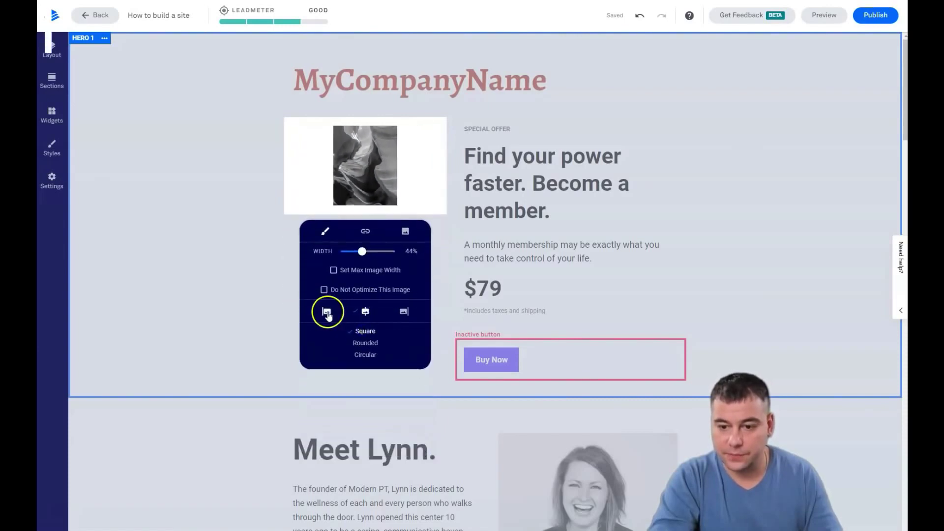
click(329, 316)
click(366, 313)
click(404, 314)
click(370, 313)
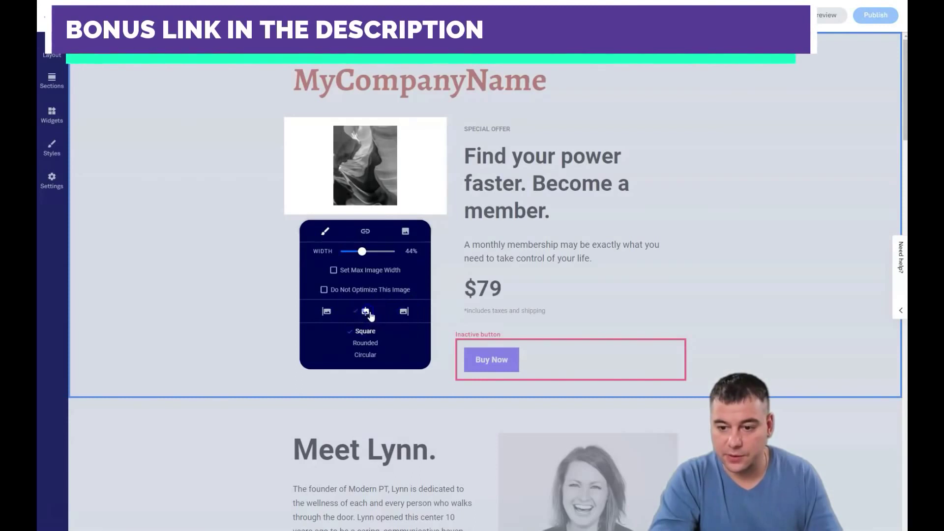
- Try rounded corners on the Hero image, then make it circular and set its width to 61%
click(360, 345)
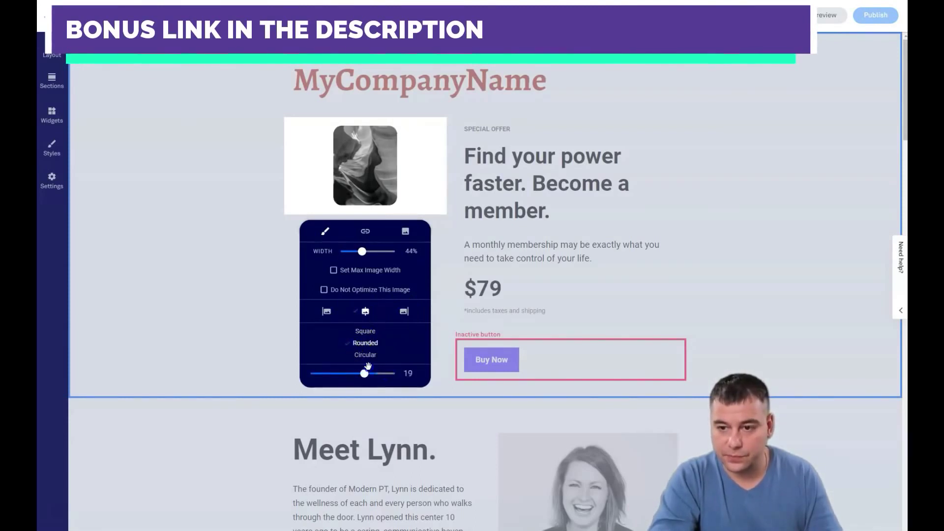
drag(324, 367, 364, 372)
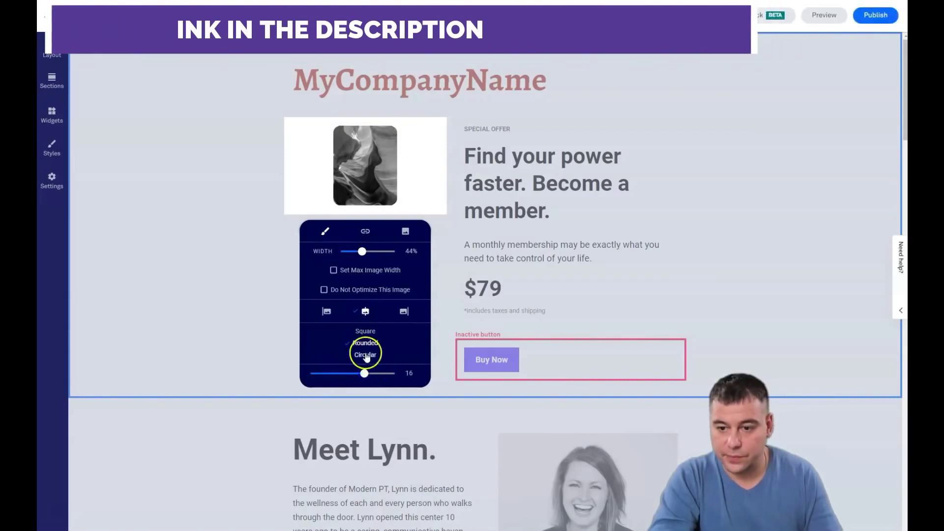
click(366, 355)
click(365, 266)
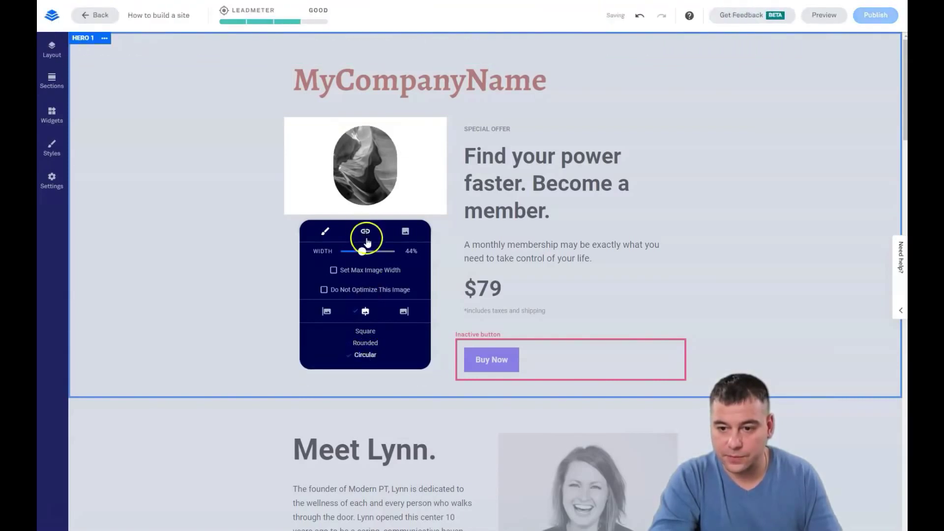
drag(362, 252, 371, 257)
click(427, 257)
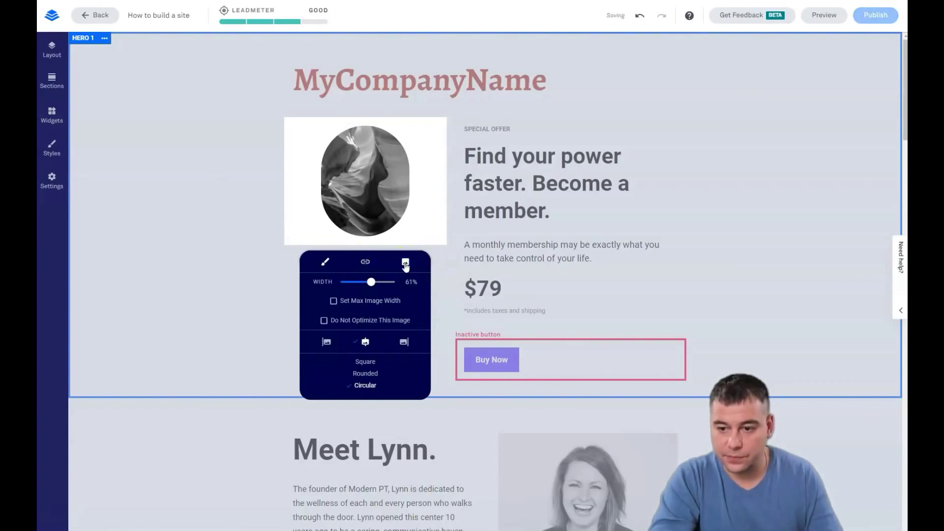
- Replace the Hero image with the round VM Photography logo from the saved images
click(406, 264)
scroll(481, 261, down, 5)
scroll(481, 261, up, 8)
scroll(477, 262, down, 4)
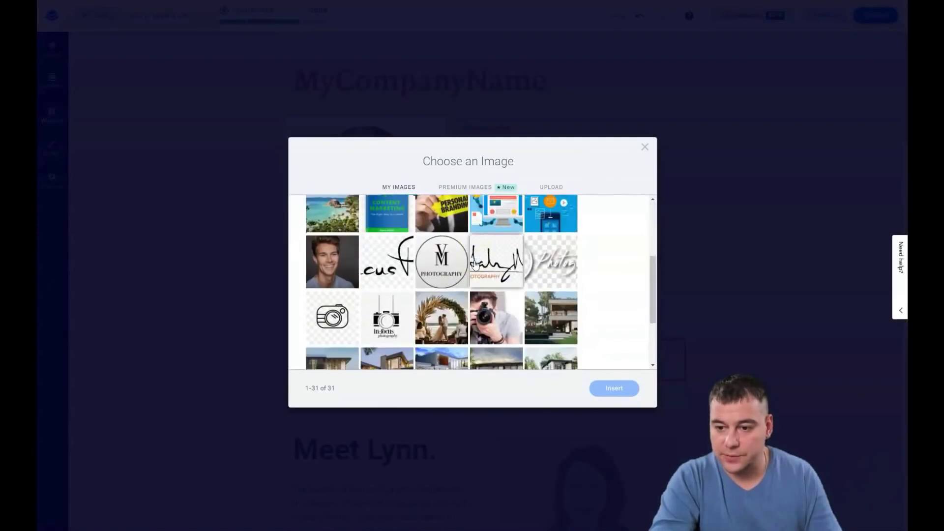
scroll(475, 264, down, 1)
click(440, 216)
click(590, 388)
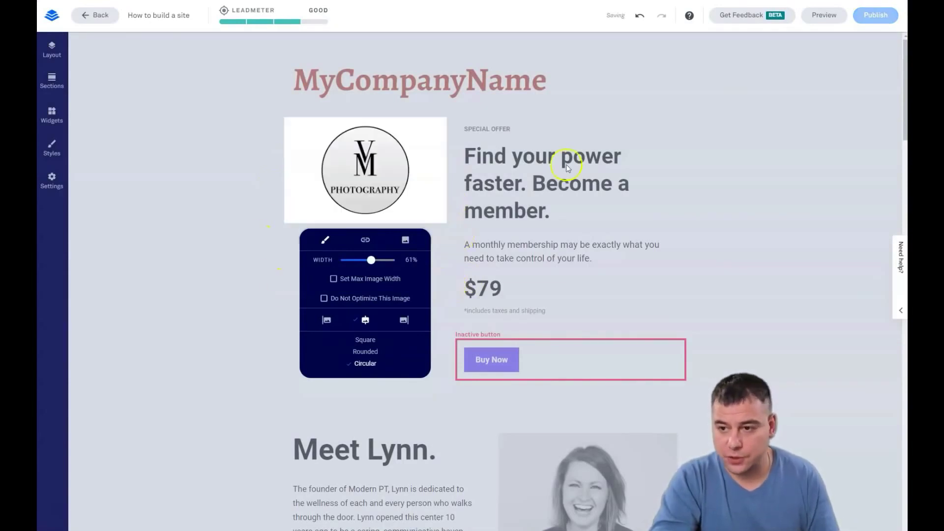
- Remove the taxes and shipping note from the special offer text and change the price to $49
click(555, 156)
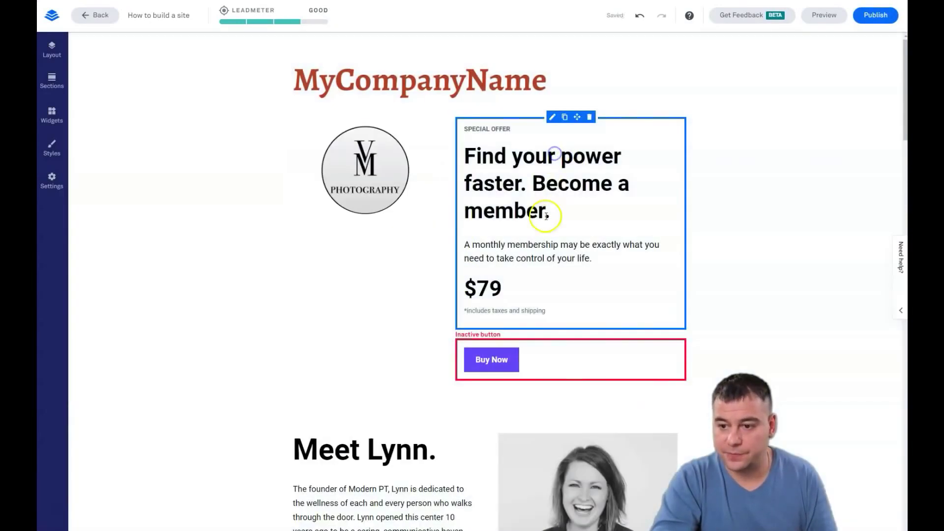
click(509, 248)
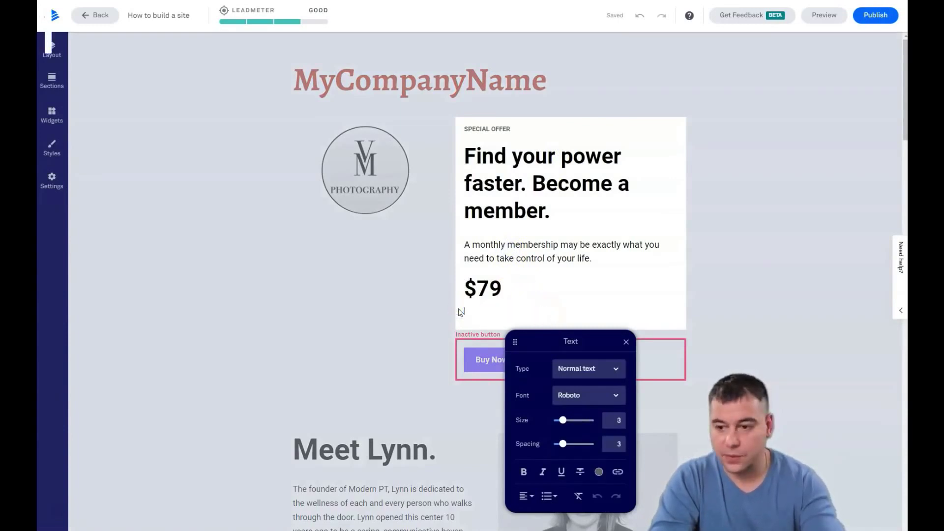
click(490, 285)
double_click(483, 288)
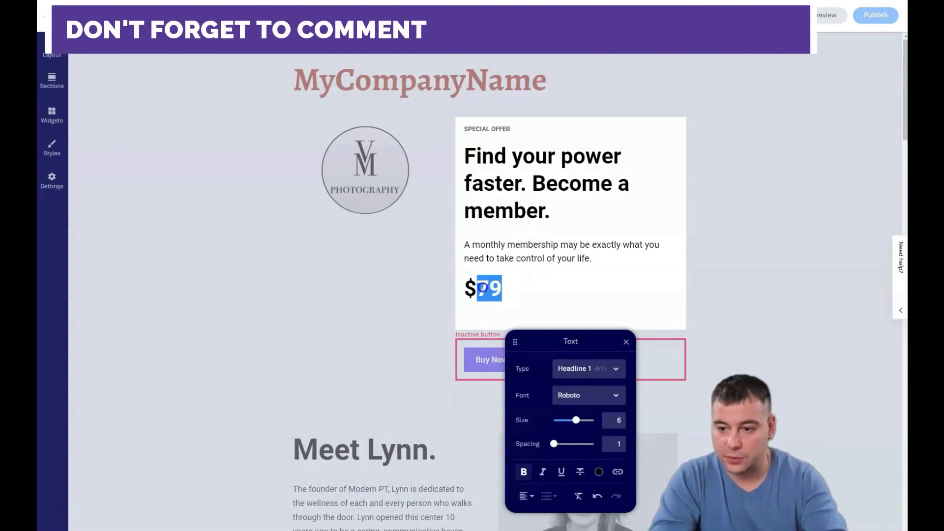
text(49)
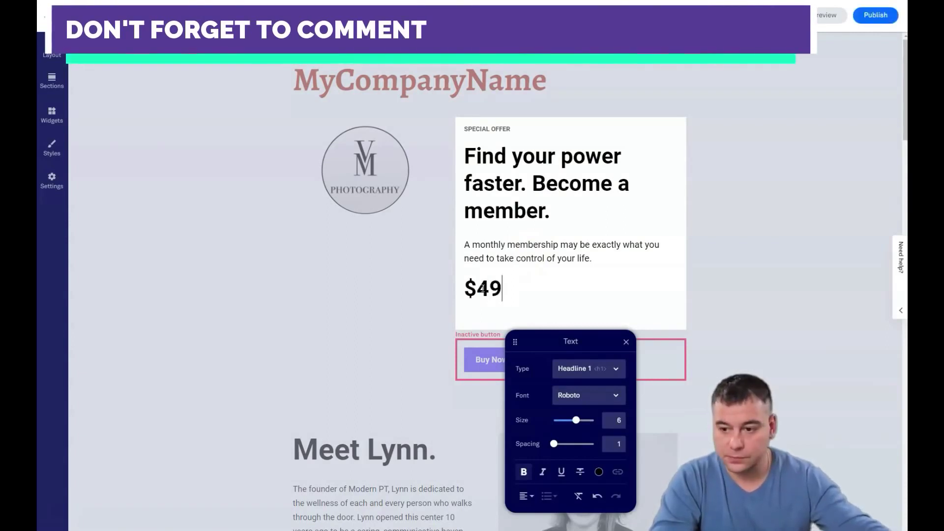
click(552, 275)
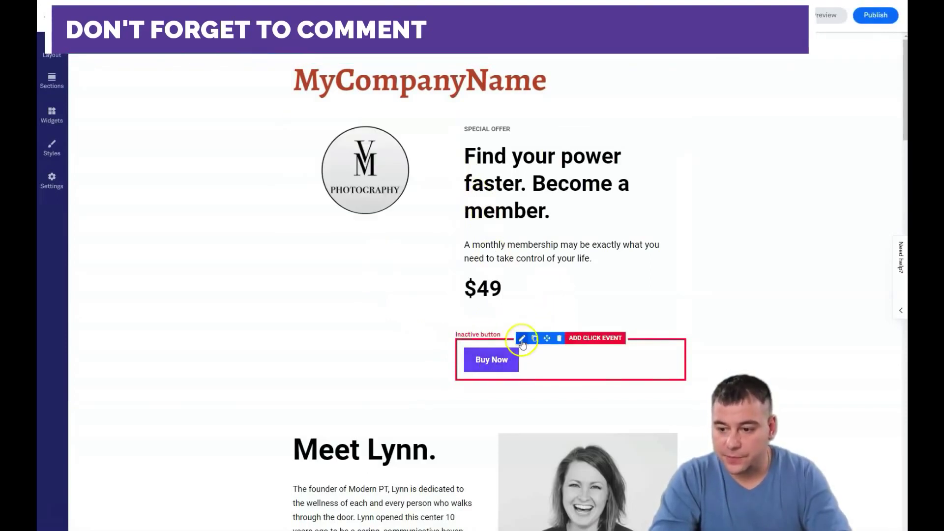
- Set the Buy Now button's background to the brick red from the recent colours
click(521, 339)
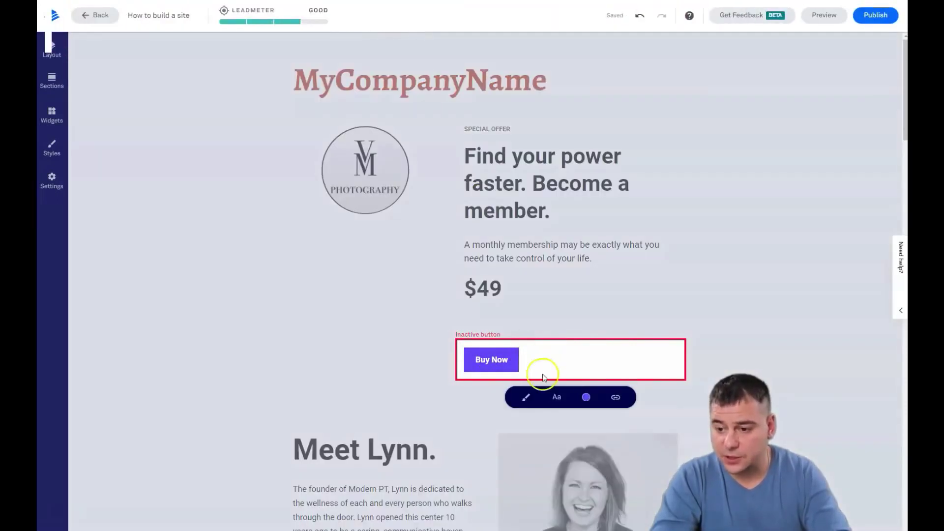
click(586, 398)
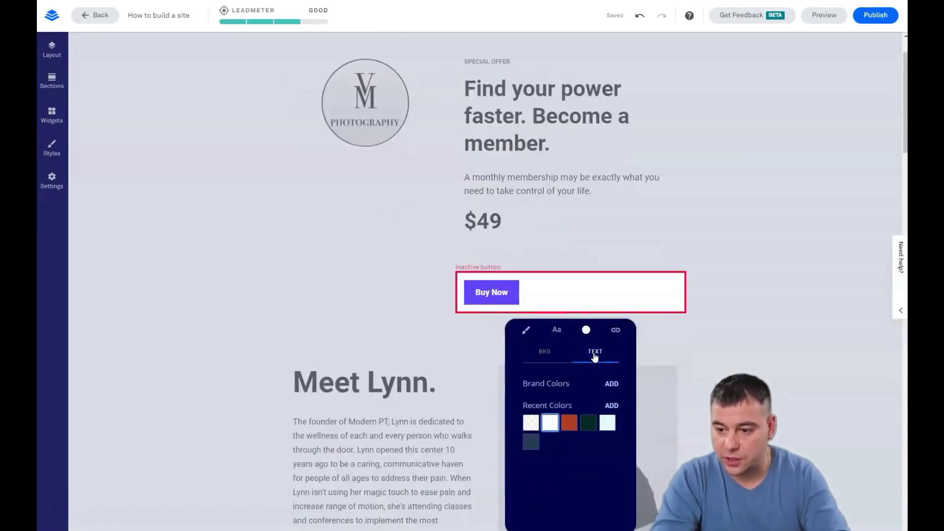
click(570, 422)
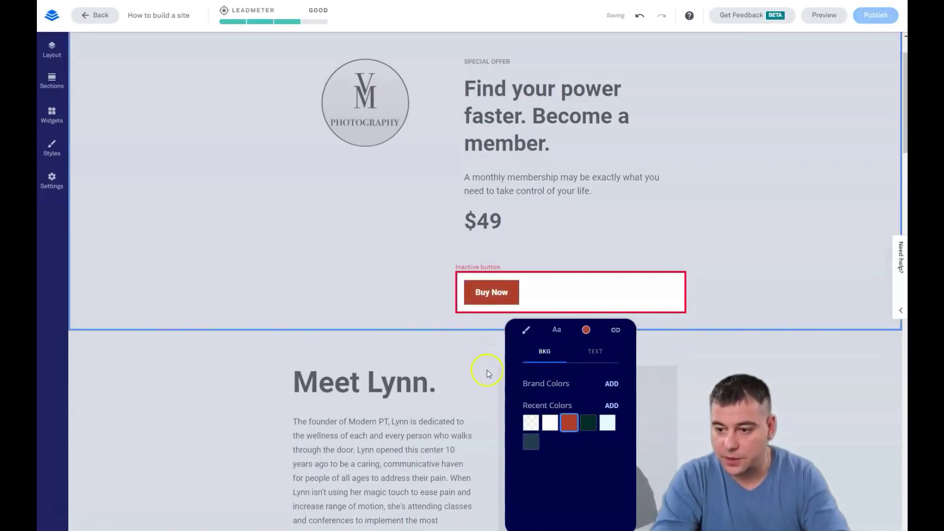
click(487, 370)
- Make the Buy Now button open a pop-up and create a new pop-up for it
mouse_move(490, 268)
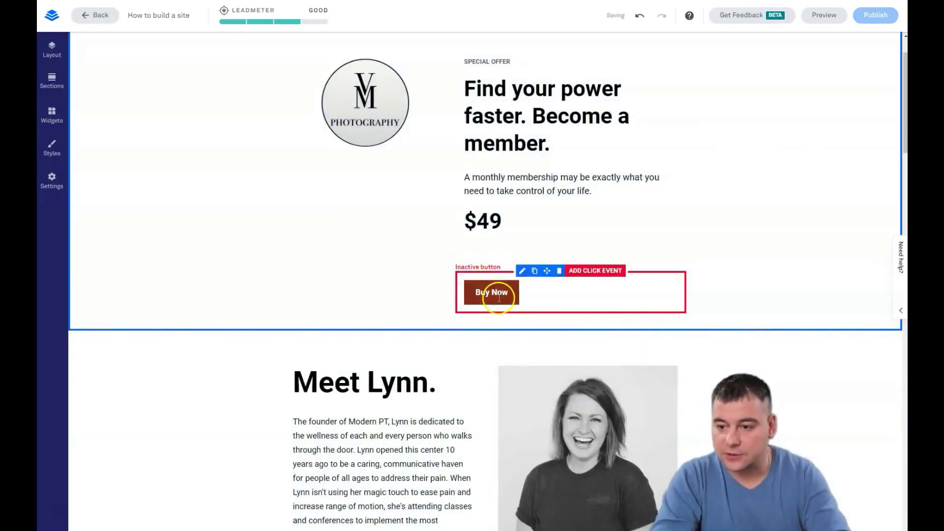
click(585, 272)
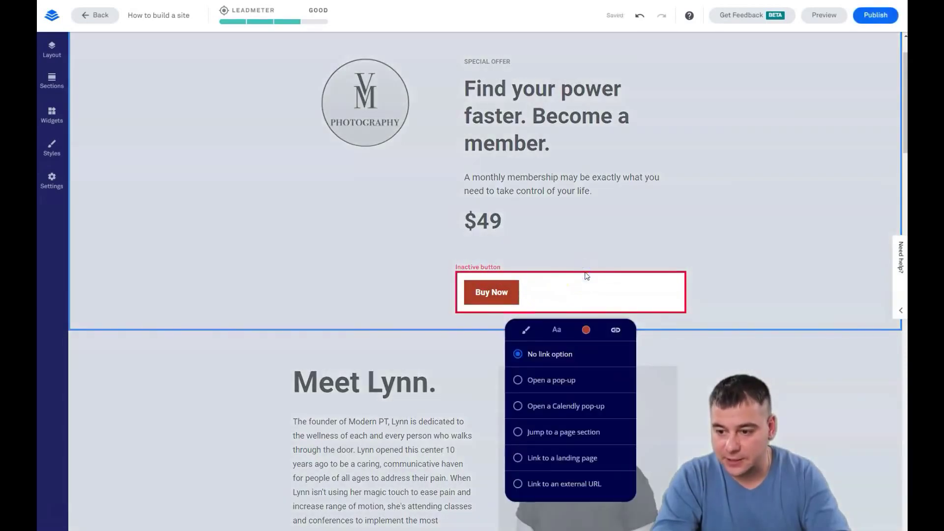
click(518, 381)
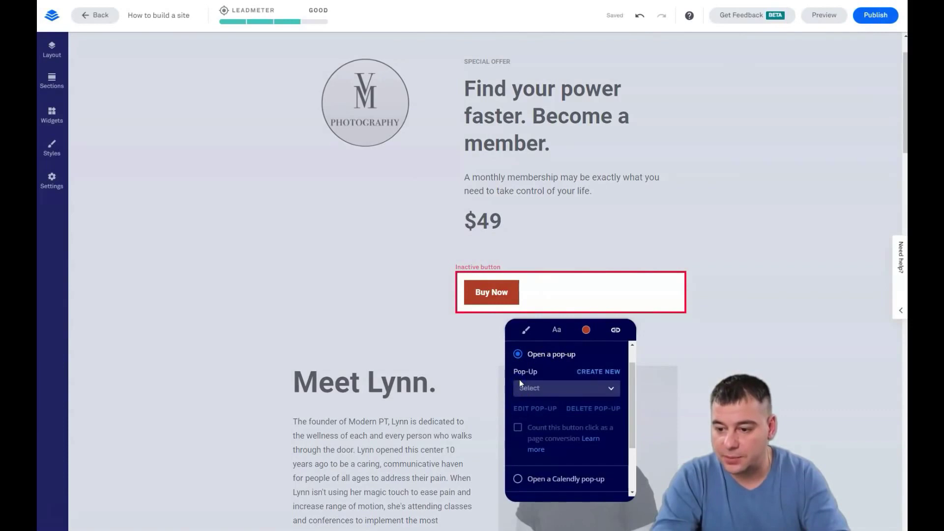
click(601, 374)
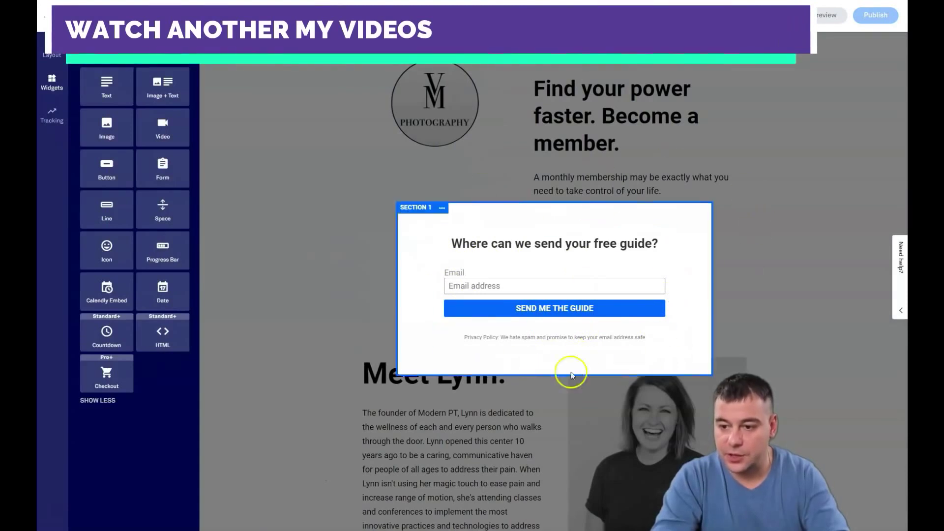
- Open the section settings for Section 1 of the free guide pop-up
click(443, 209)
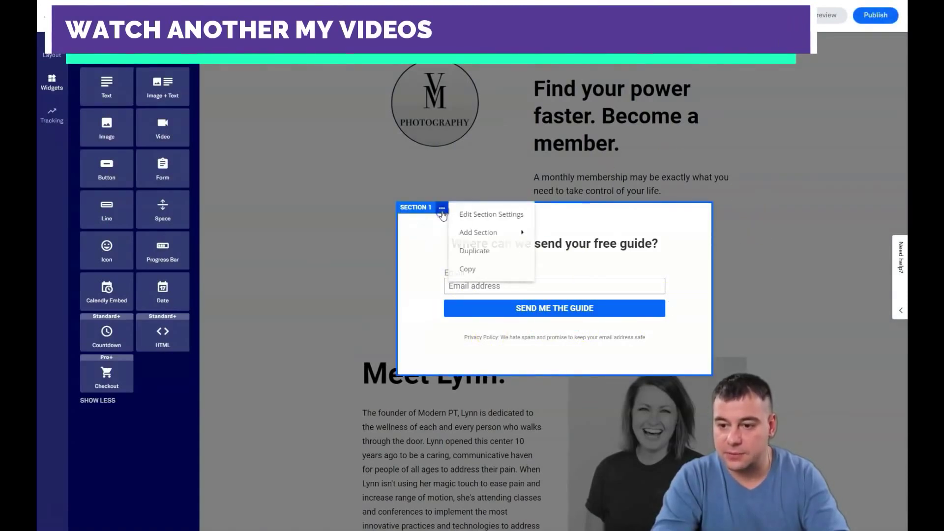
click(469, 215)
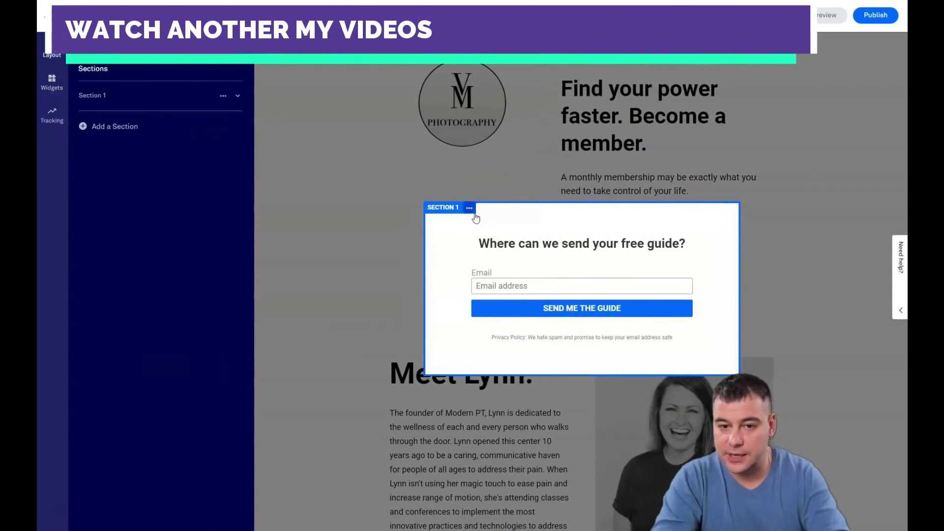
click(238, 96)
click(120, 114)
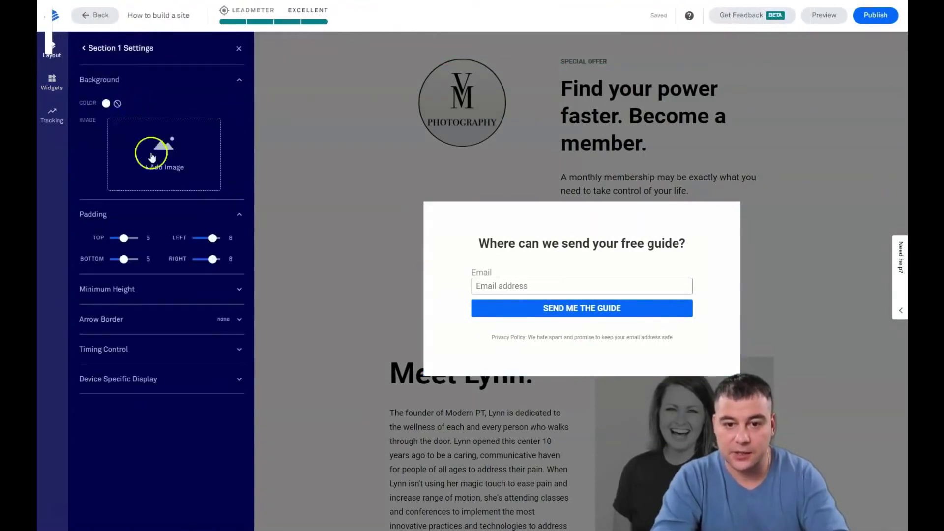
- Try brick red and dark green from the recent colours as the pop-up section's background
click(106, 104)
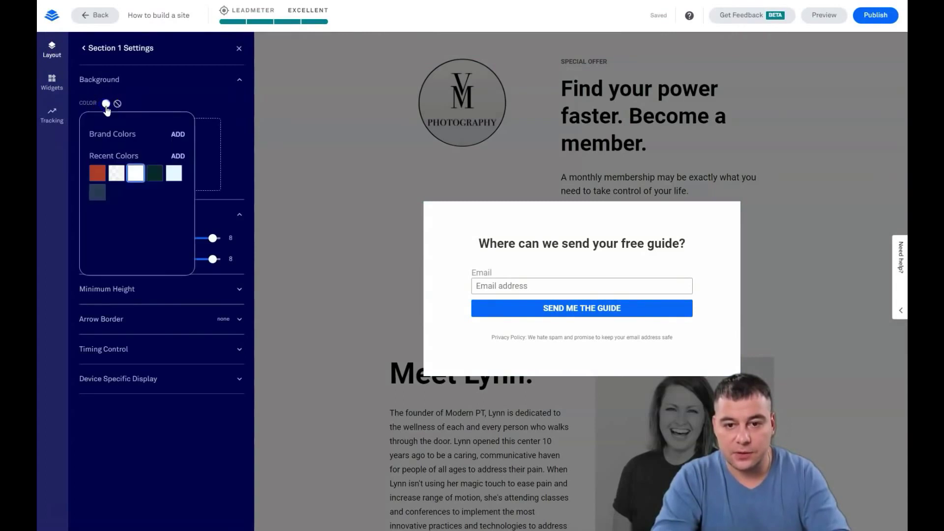
click(96, 179)
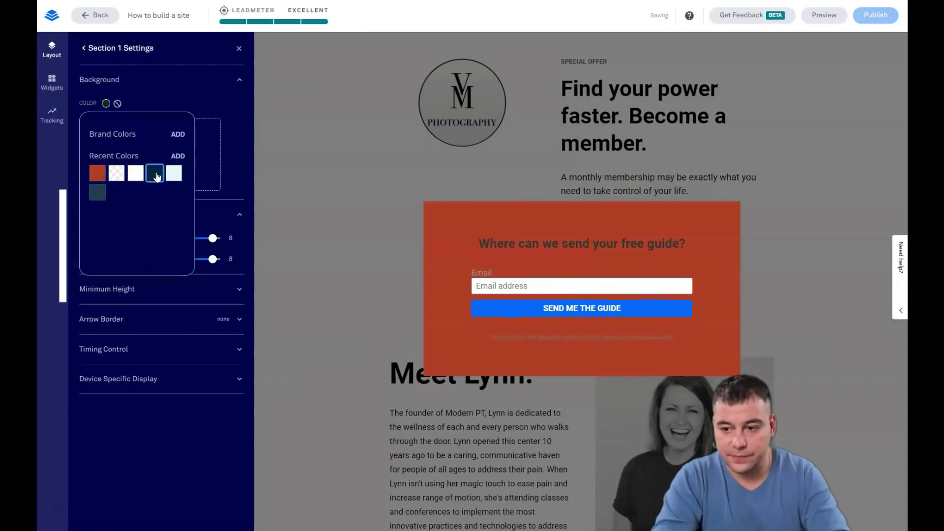
click(155, 174)
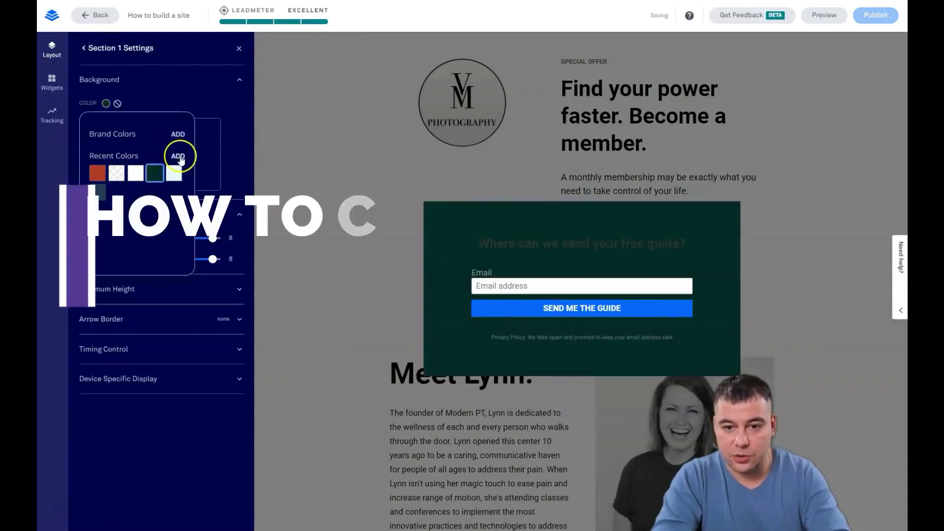
- Give the pop-up section a custom greyish-blue background colour after trying a light green
click(178, 156)
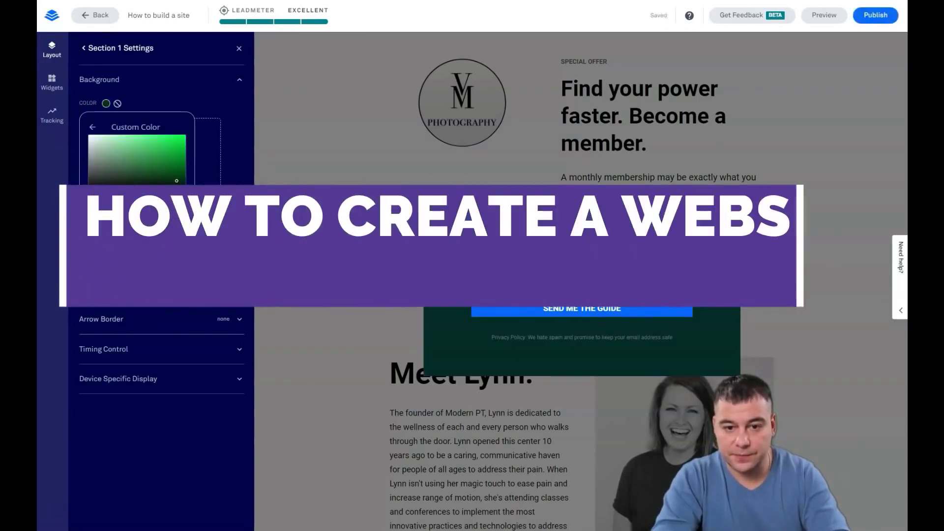
click(153, 152)
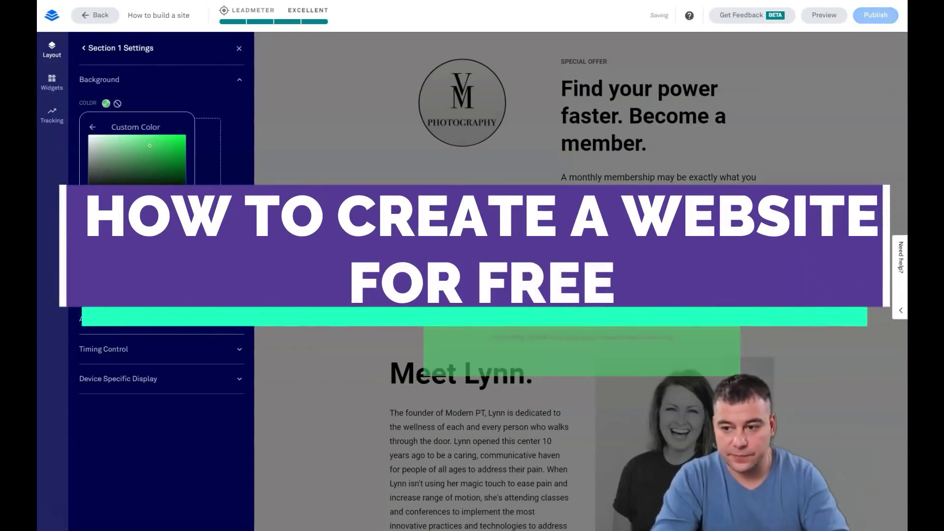
click(158, 145)
drag(158, 145, 112, 159)
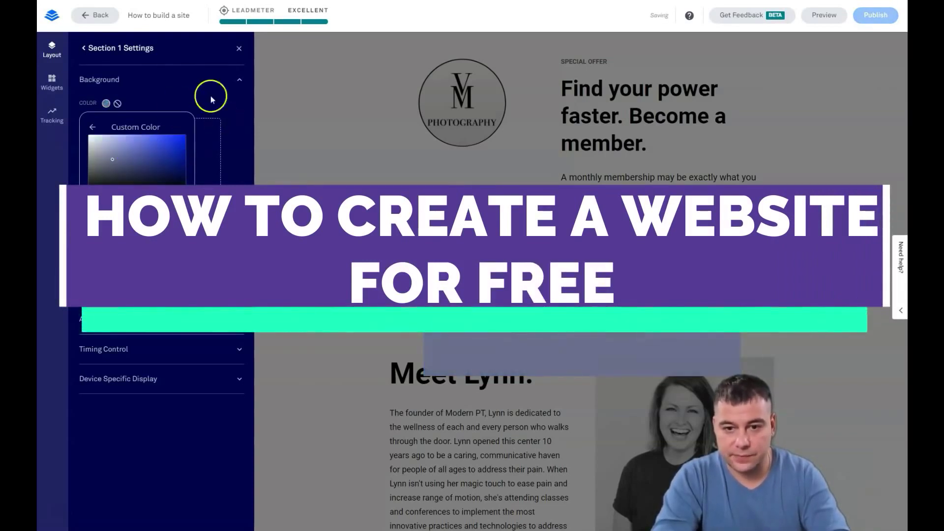
click(175, 99)
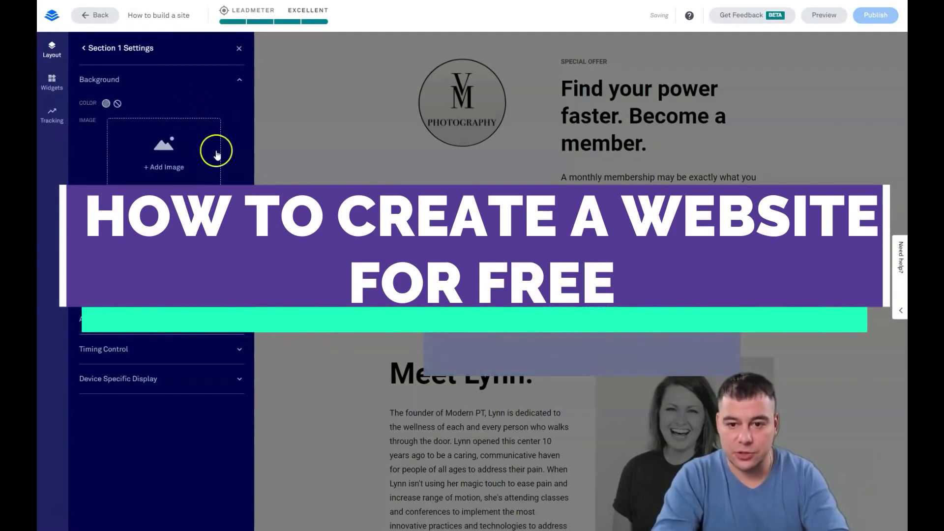
- Add the sunset palm beach photo as the pop-up section's background with a white FFFFFF overlay at opacity 65, and leave the pop-up
click(165, 159)
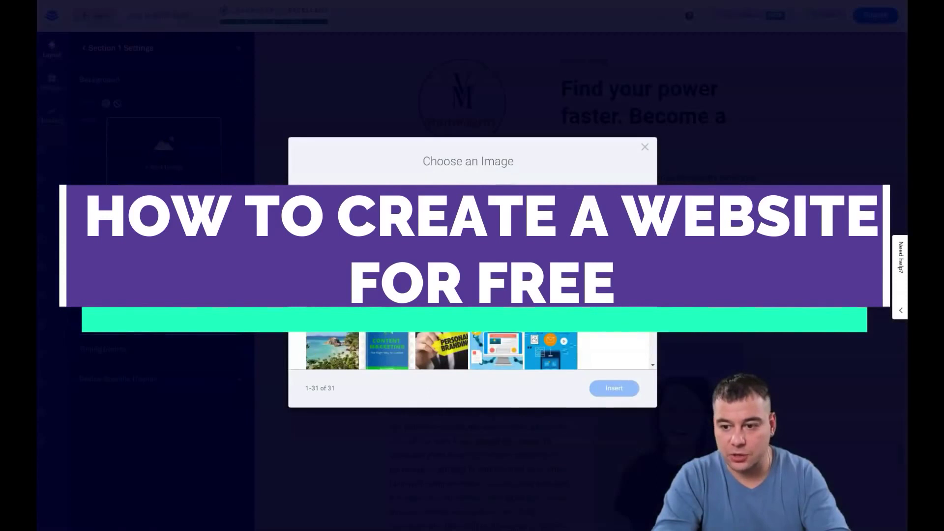
click(599, 383)
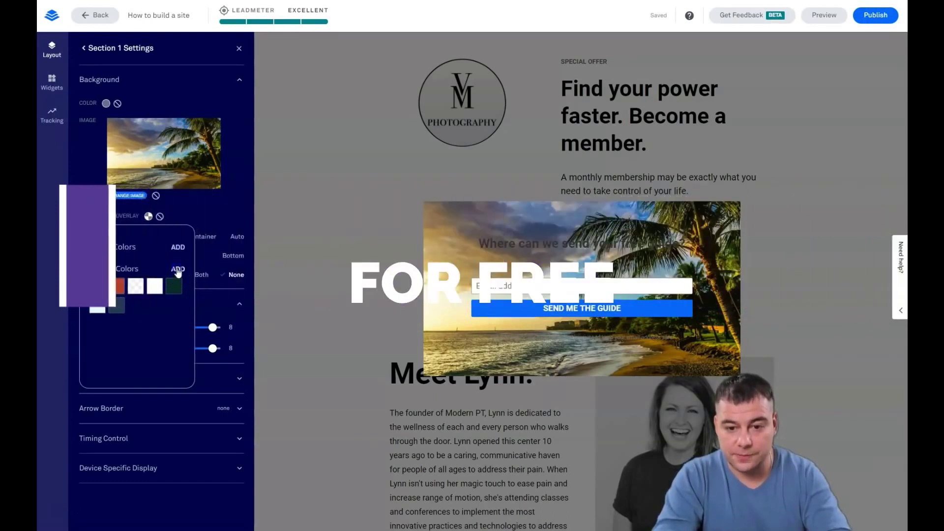
click(149, 251)
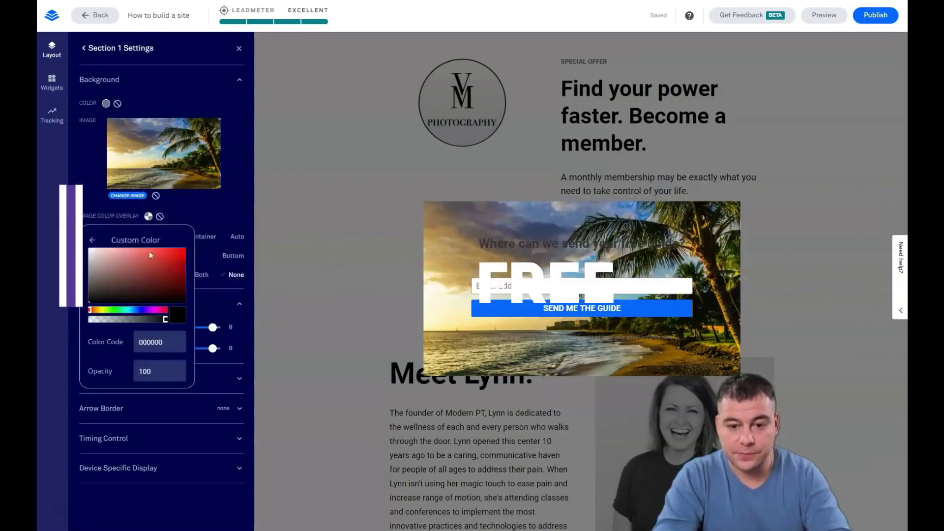
click(90, 250)
click(90, 249)
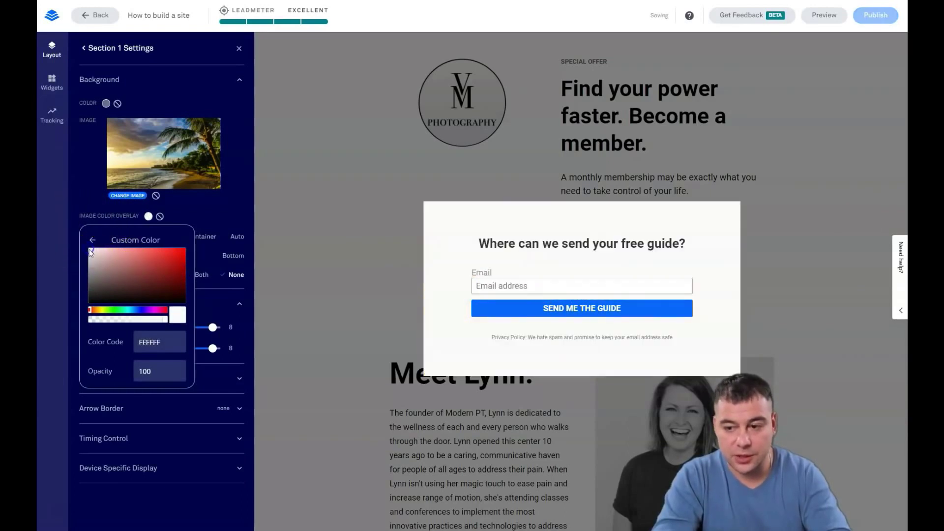
drag(156, 322, 141, 322)
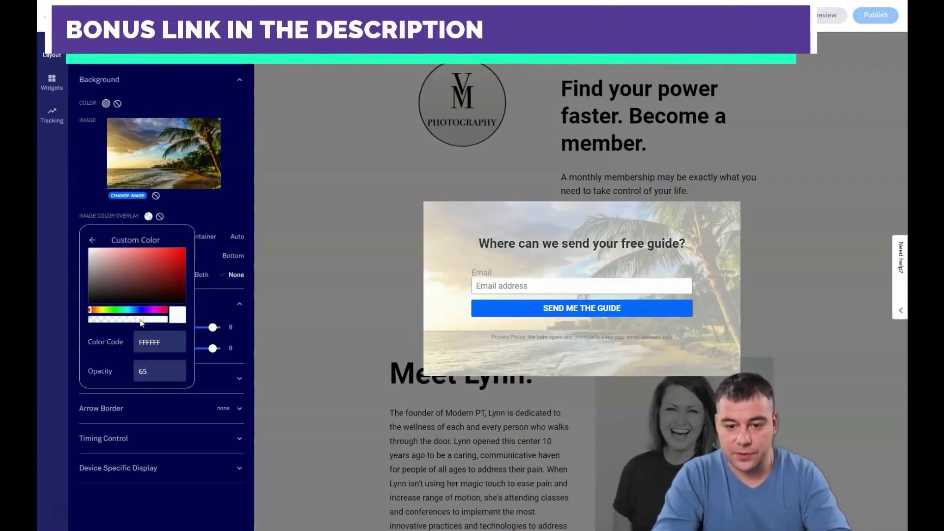
click(392, 173)
- Delete the closing "Schedule a tour" paragraph from the About section's text
scroll(564, 278, down, 2)
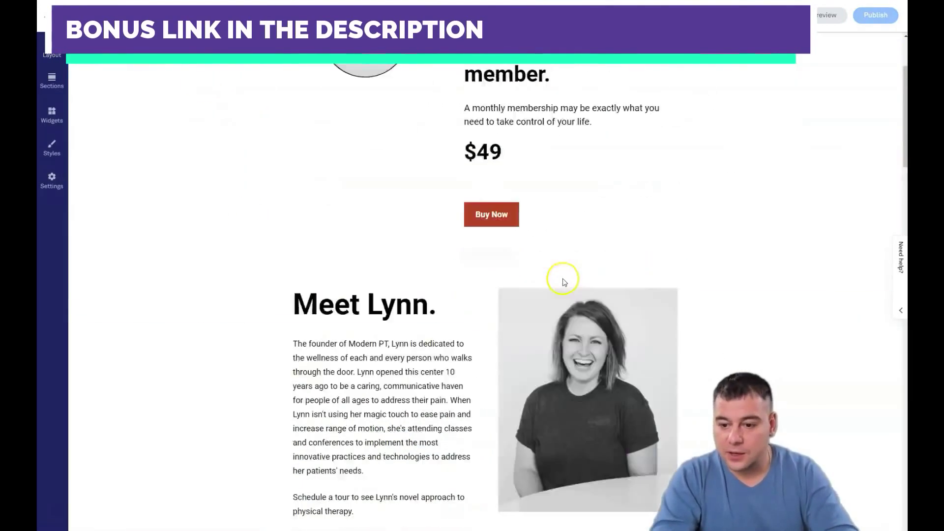
scroll(564, 281, down, 3)
click(394, 273)
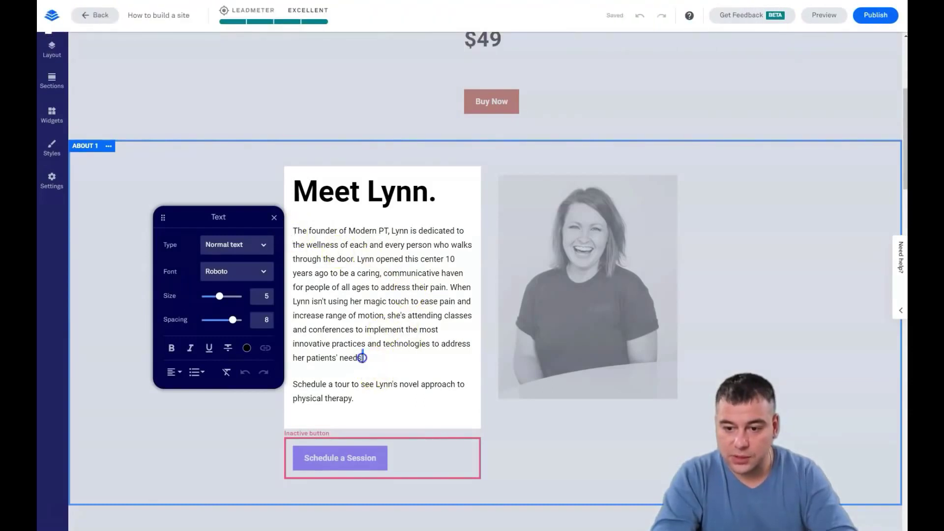
click(329, 384)
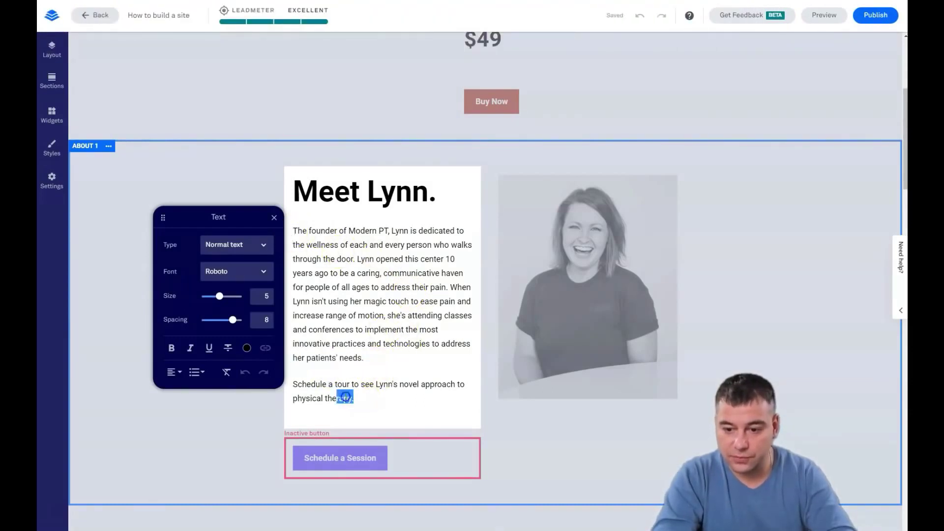
drag(345, 397, 289, 385)
key(BackSpace)
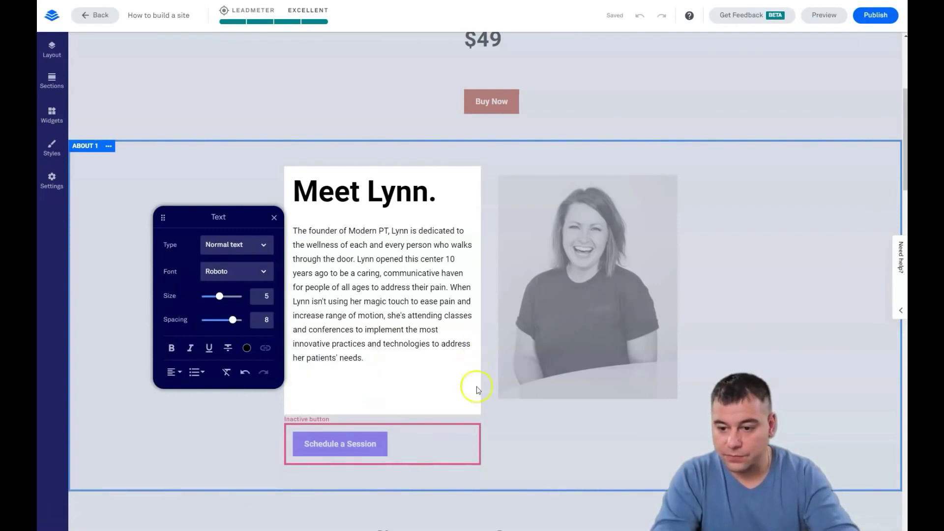
click(540, 423)
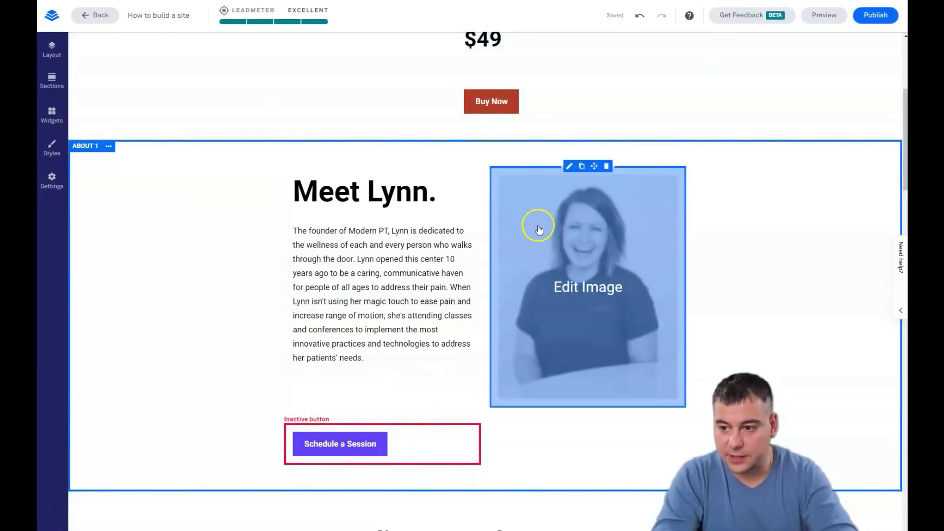
- Replace the About section's portrait with the photo of the smiling young man from the uploaded images
click(574, 284)
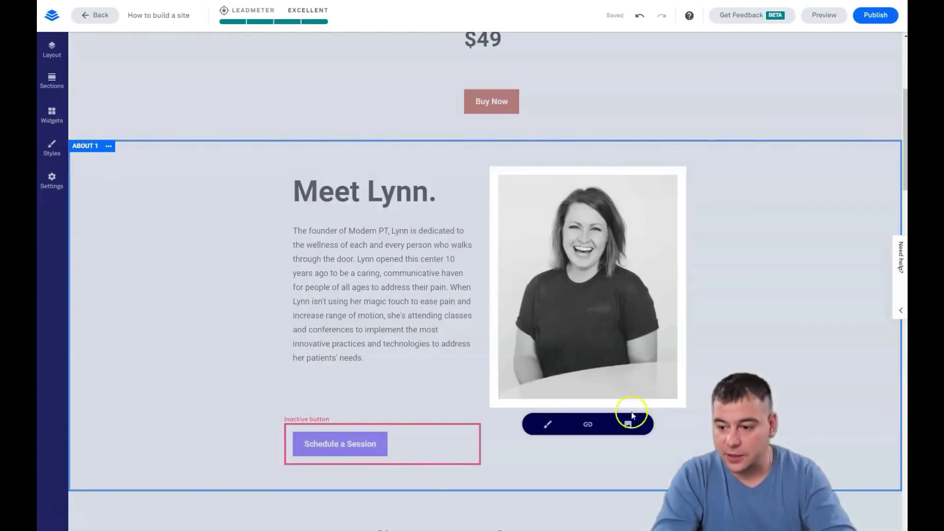
click(585, 256)
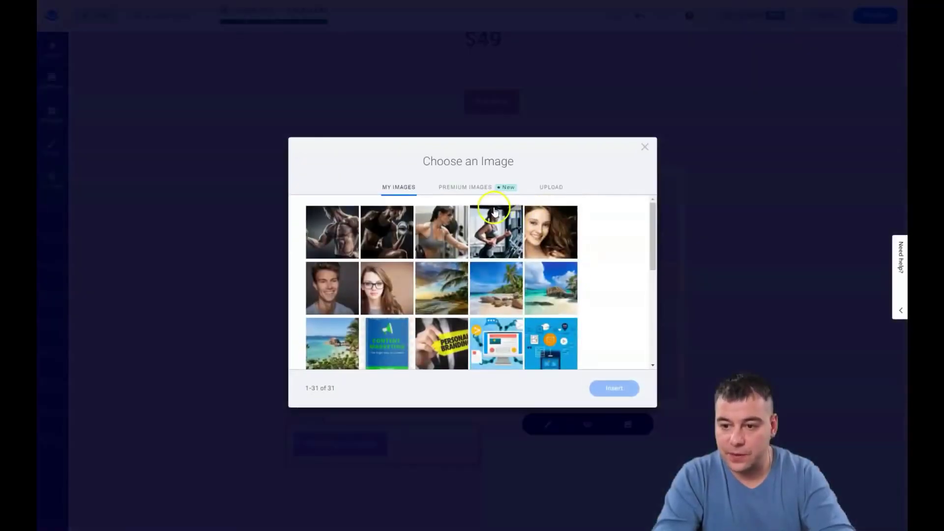
click(334, 287)
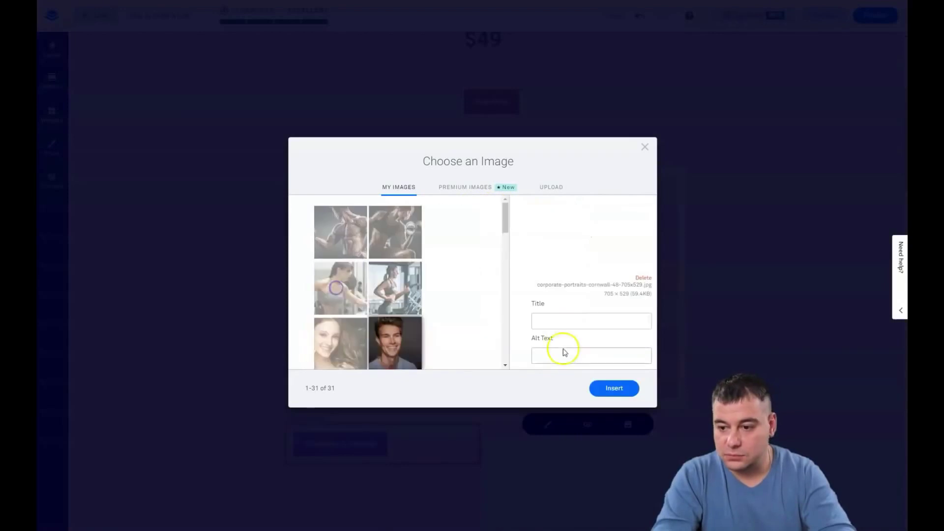
click(610, 389)
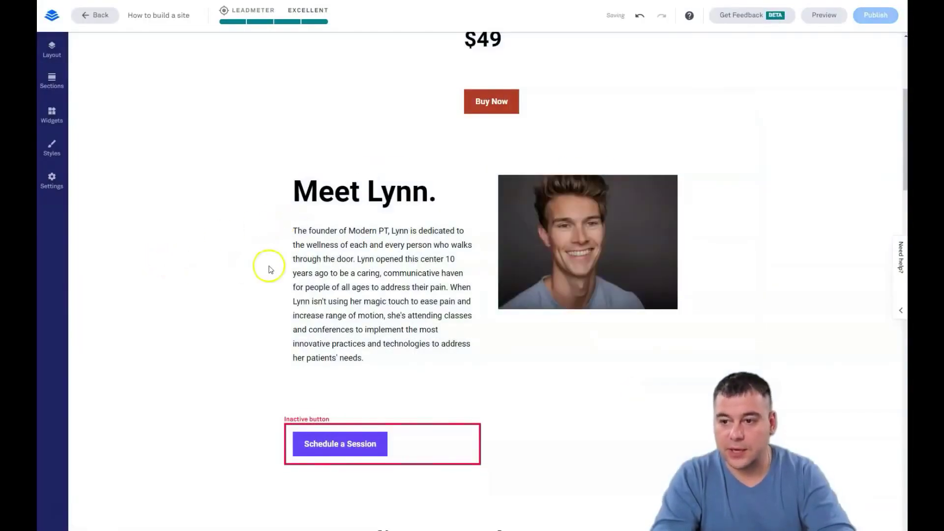
- Add a Space widget above the "Meet Lynn." heading in the About section
scroll(270, 270, down, 10)
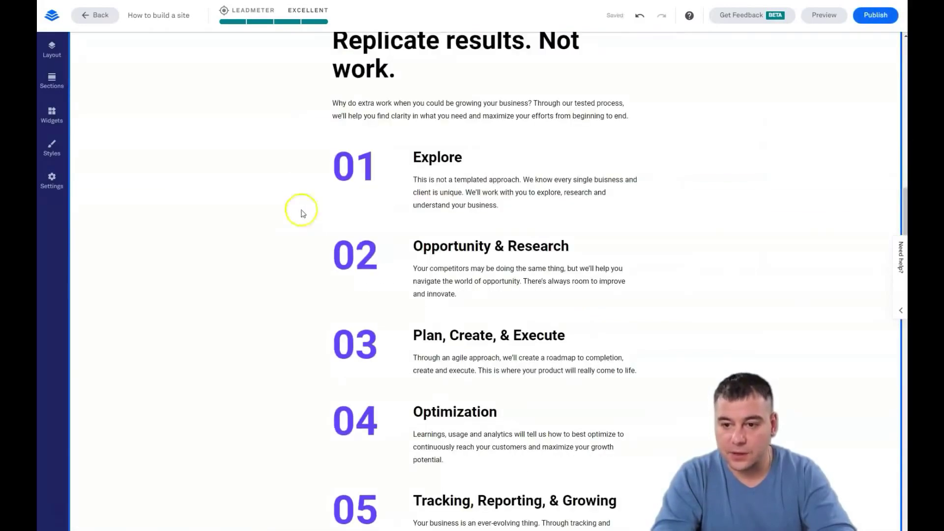
mouse_move(392, 150)
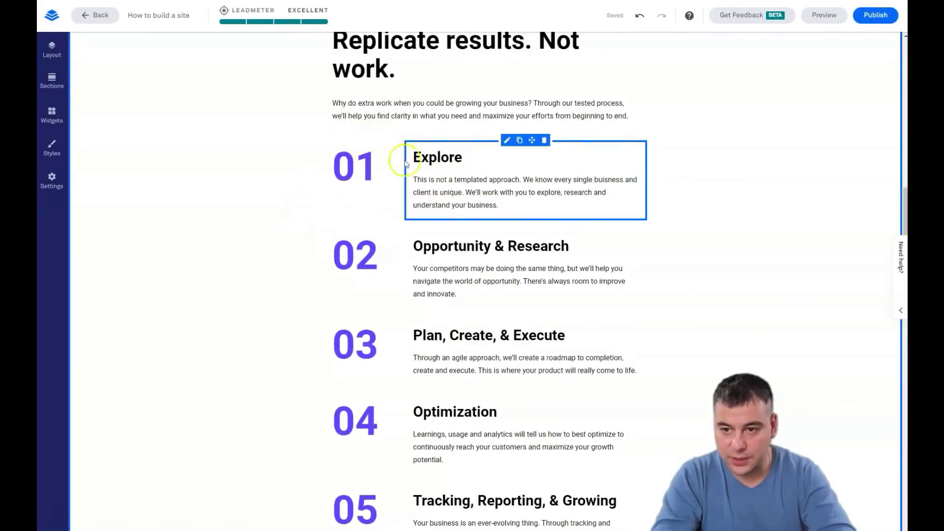
scroll(433, 190, up, 10)
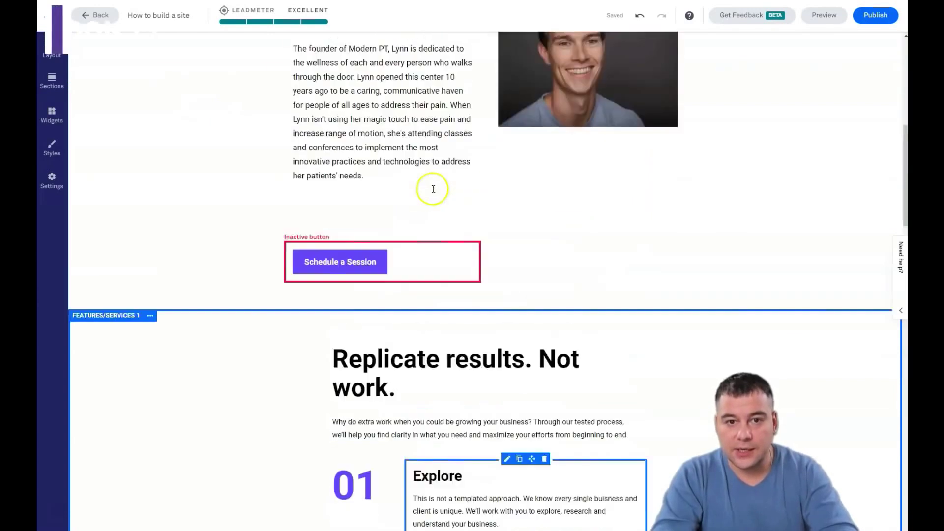
click(45, 119)
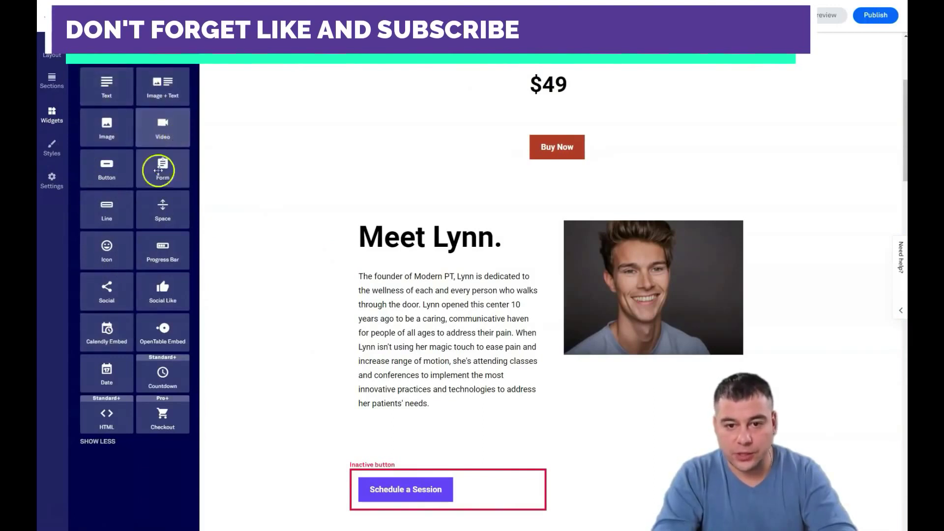
drag(151, 209, 443, 221)
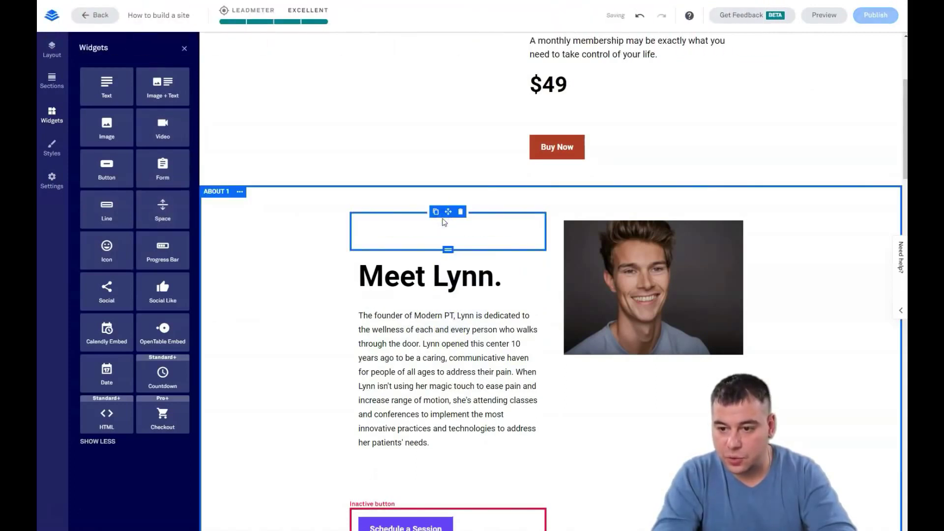
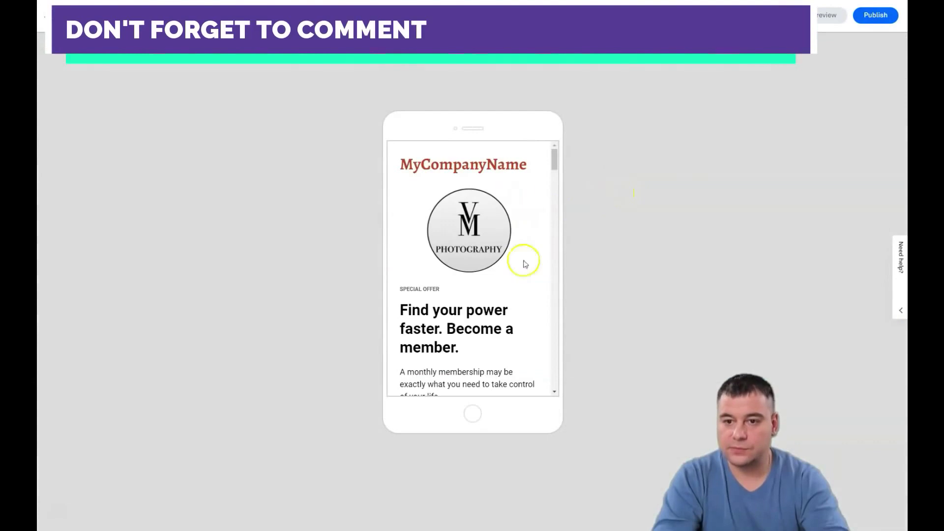
- Review the whole page in the mobile preview, check the tablet and desktop previews, and return to editing
scroll(516, 288, down, 10)
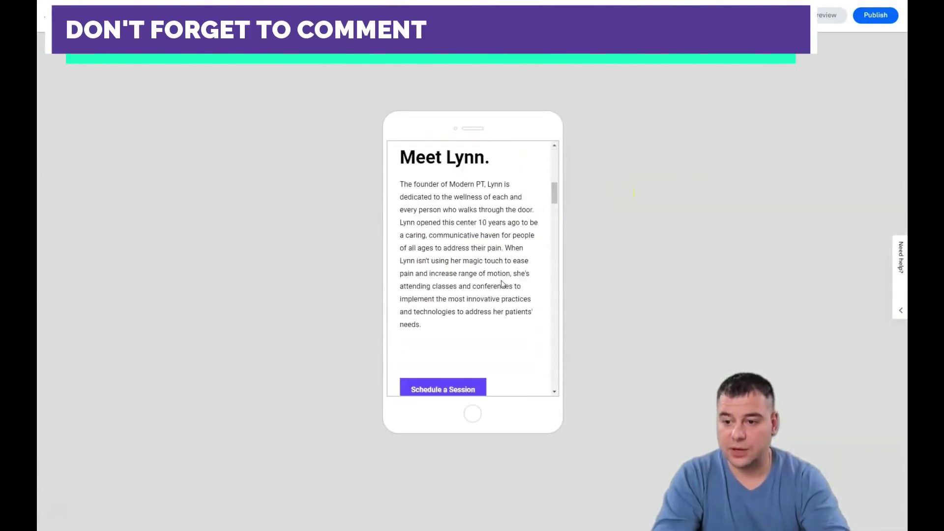
scroll(502, 282, down, 15)
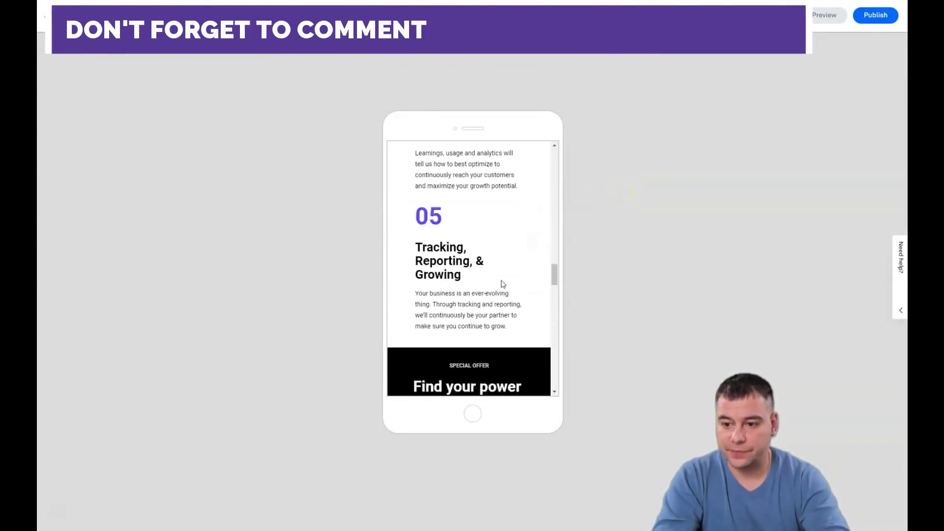
scroll(502, 283, down, 10)
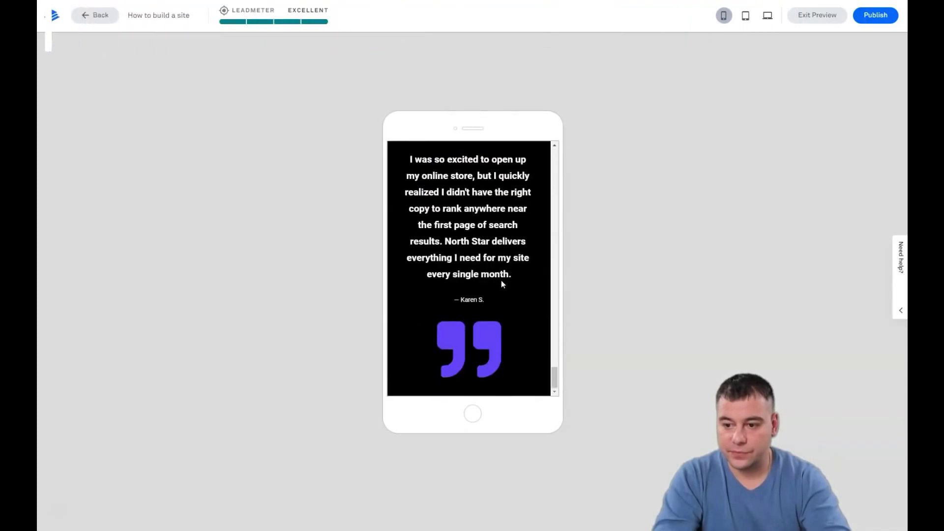
scroll(502, 284, up, 4)
scroll(502, 283, up, 20)
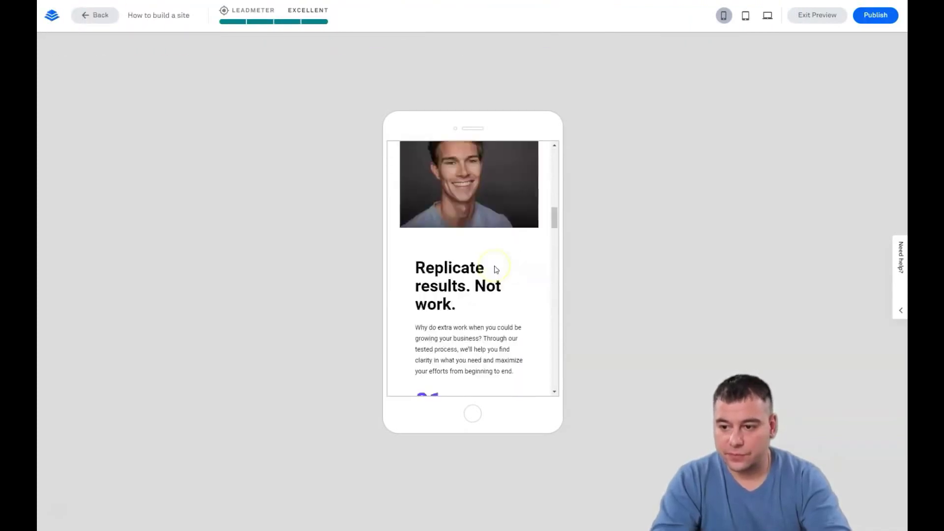
scroll(496, 270, up, 2)
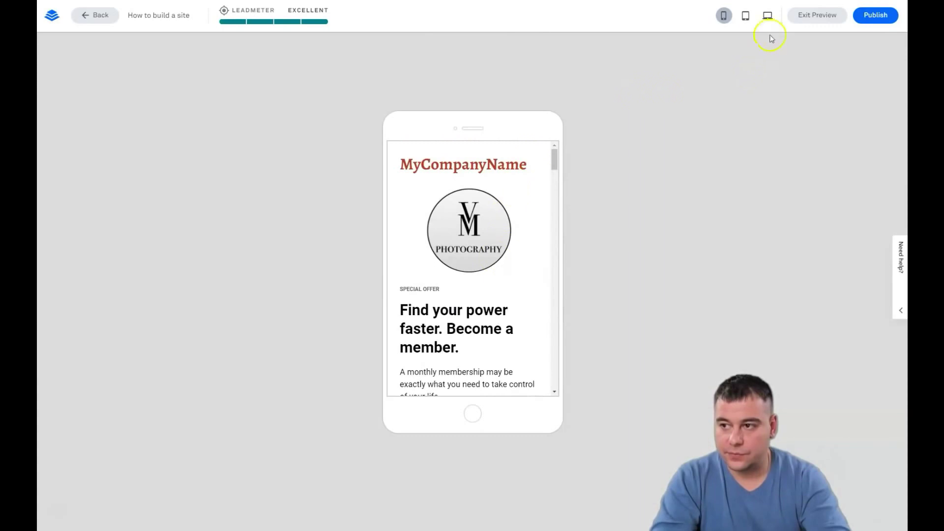
click(745, 15)
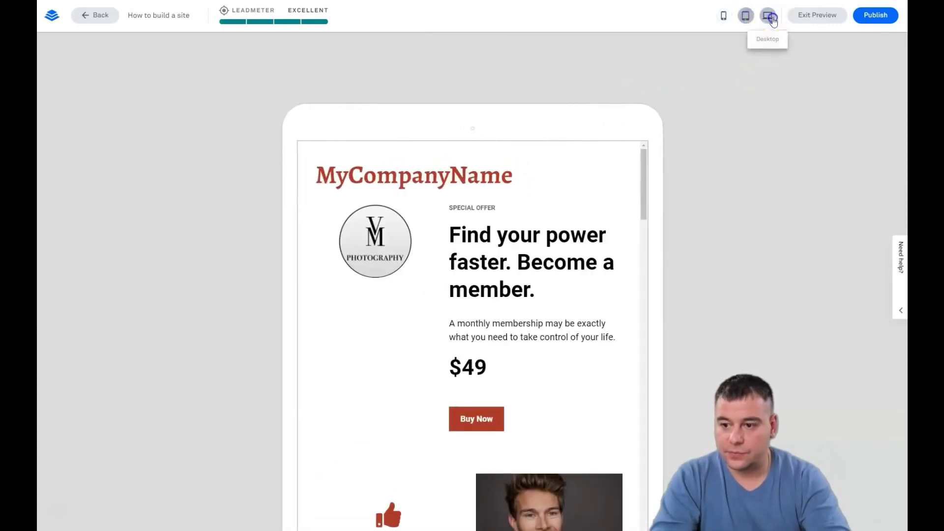
click(770, 16)
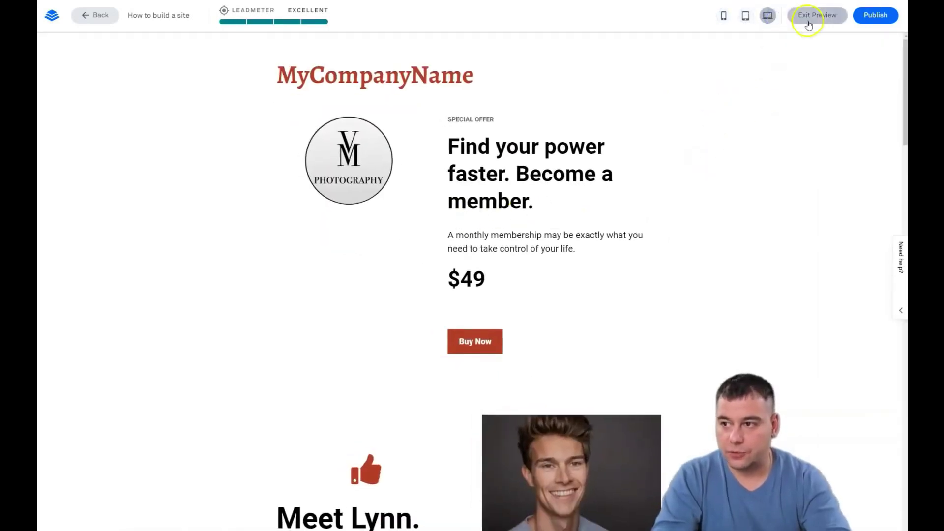
click(808, 21)
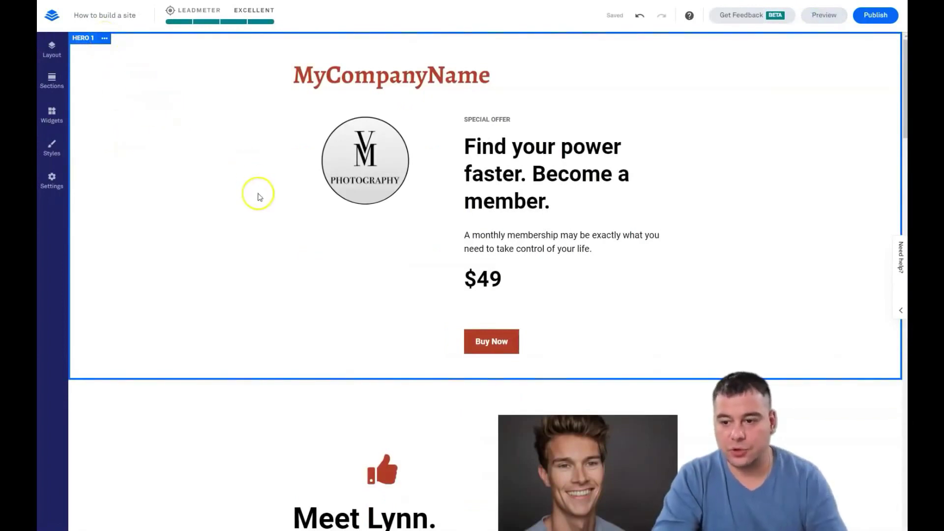
- Set the tropical beach photo with palms and rocks as the Hero section's background image and leave the layout settings
click(105, 40)
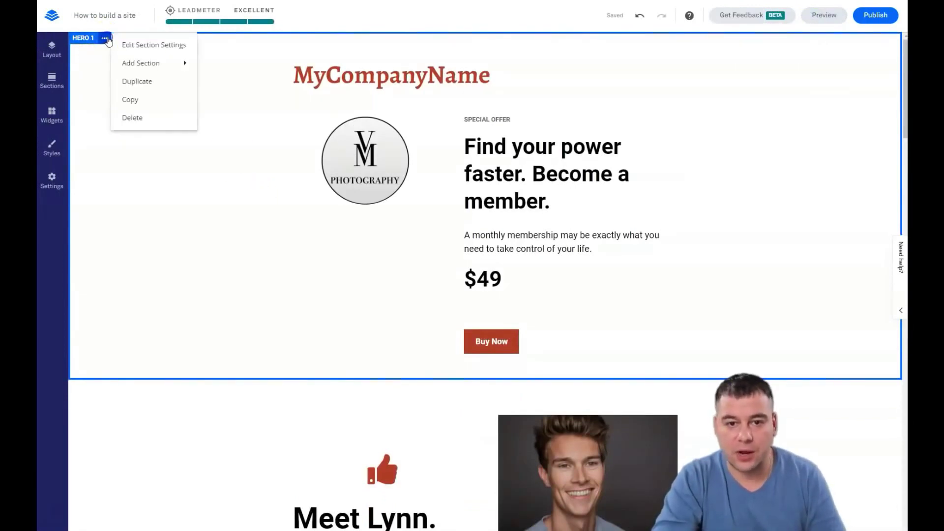
click(134, 47)
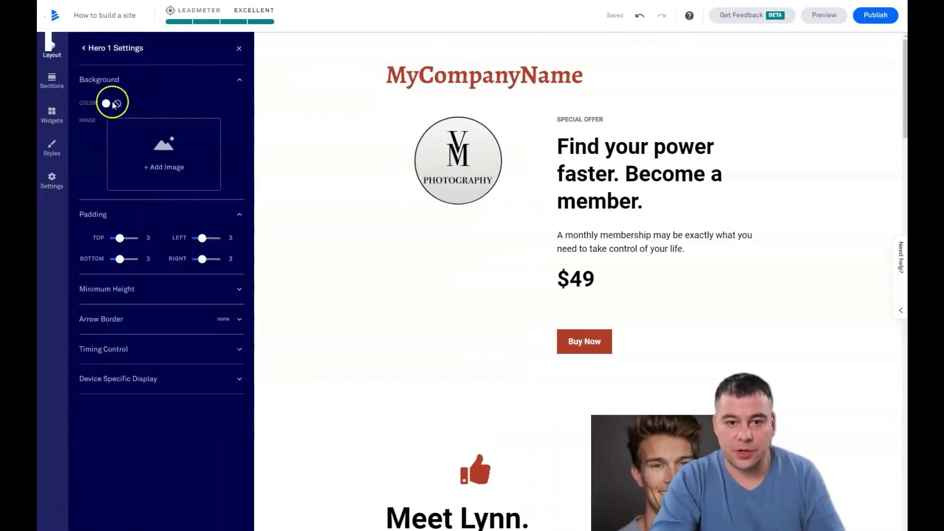
click(161, 169)
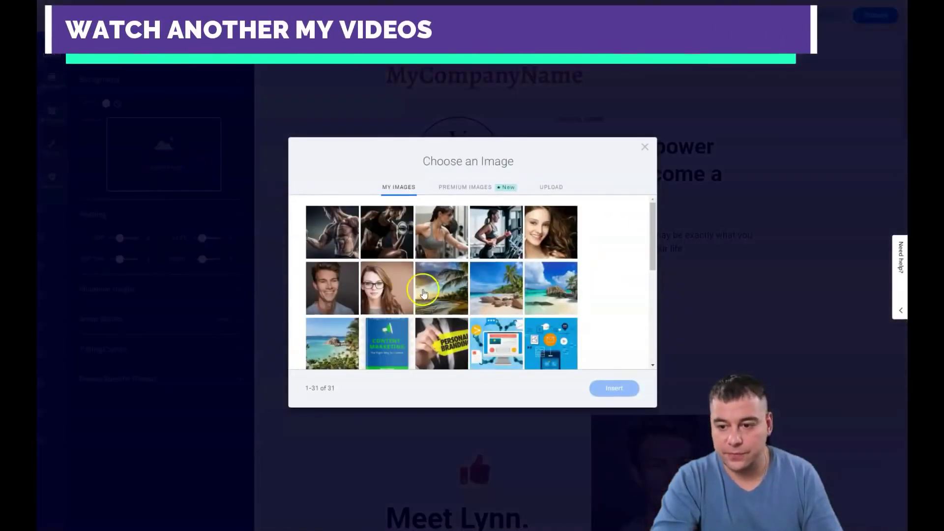
click(492, 294)
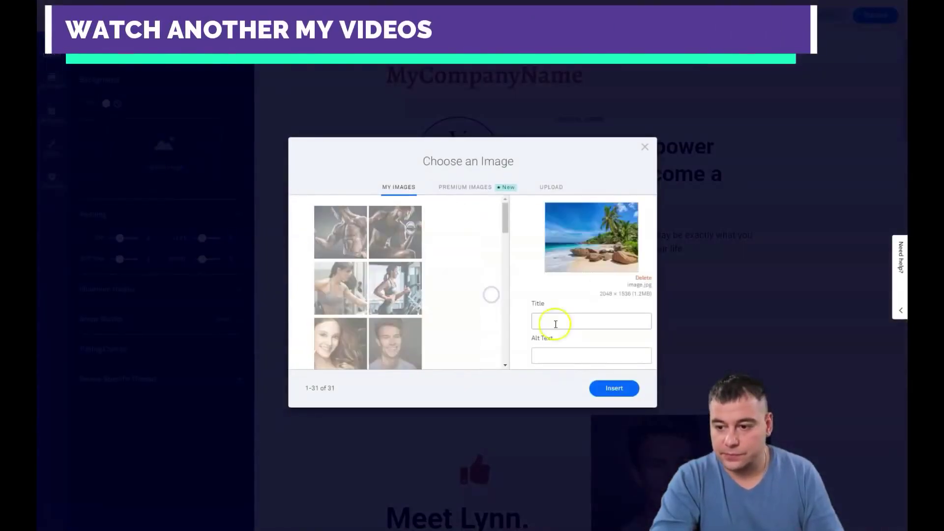
click(612, 388)
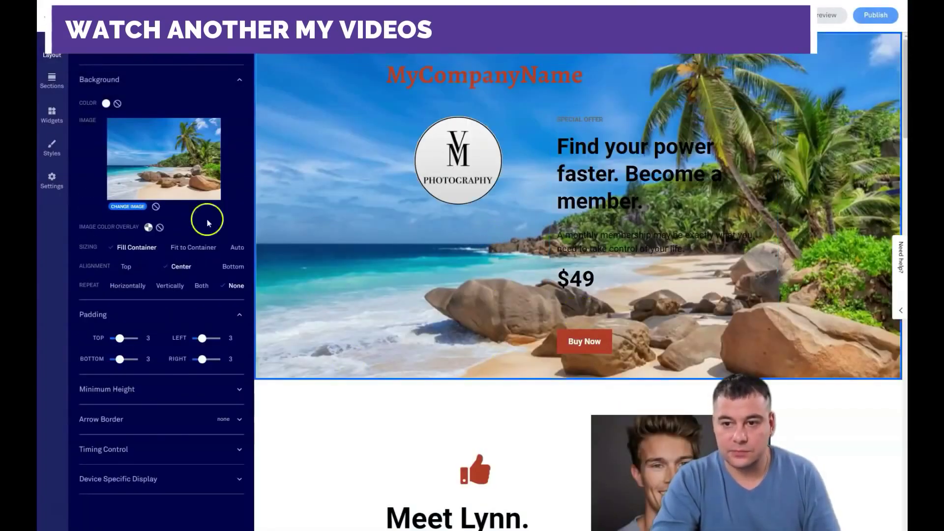
click(74, 46)
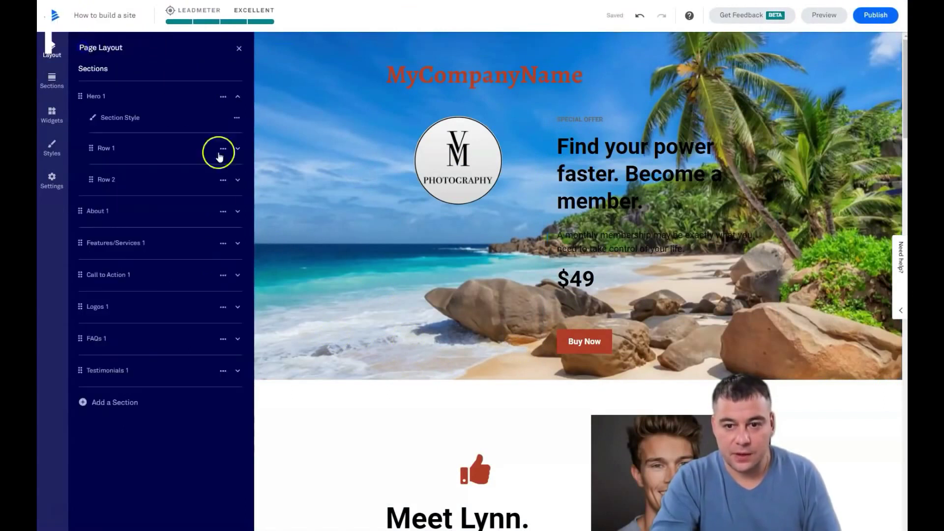
click(239, 50)
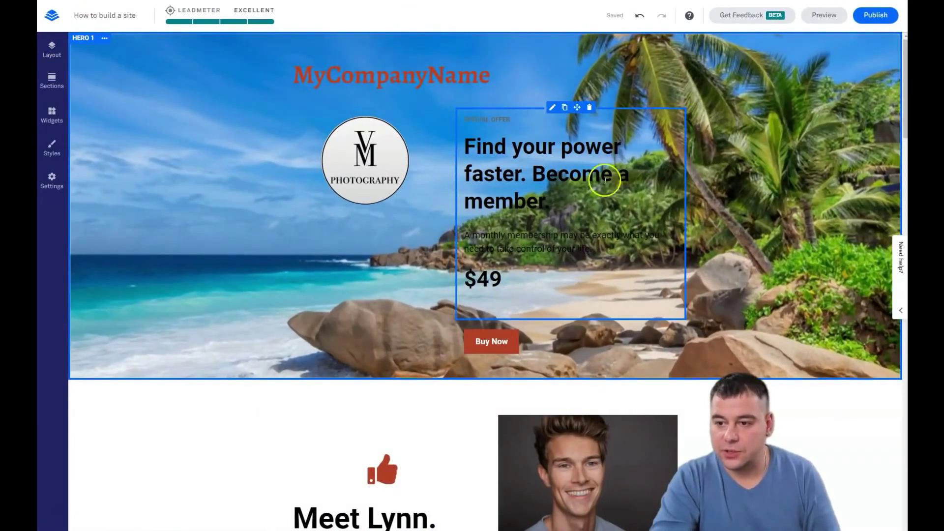
click(552, 108)
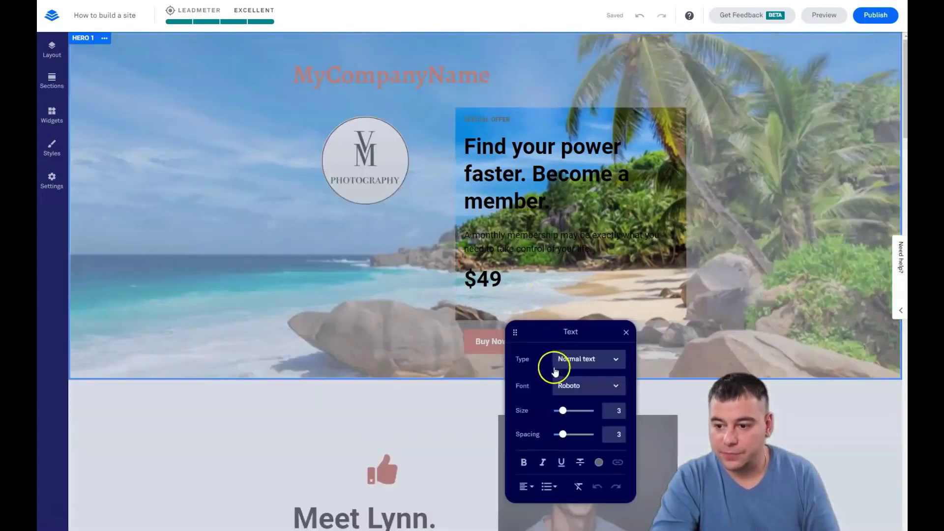
click(627, 334)
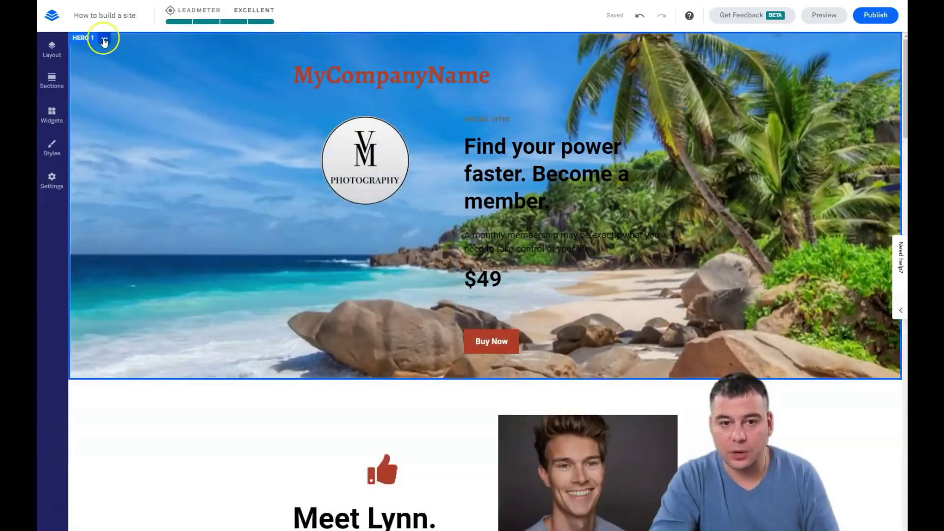
click(104, 40)
click(131, 46)
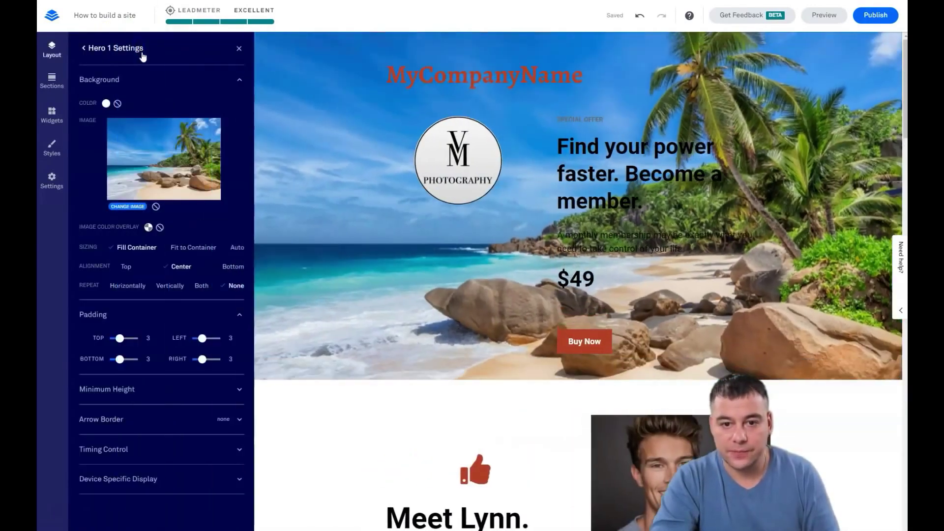
click(239, 81)
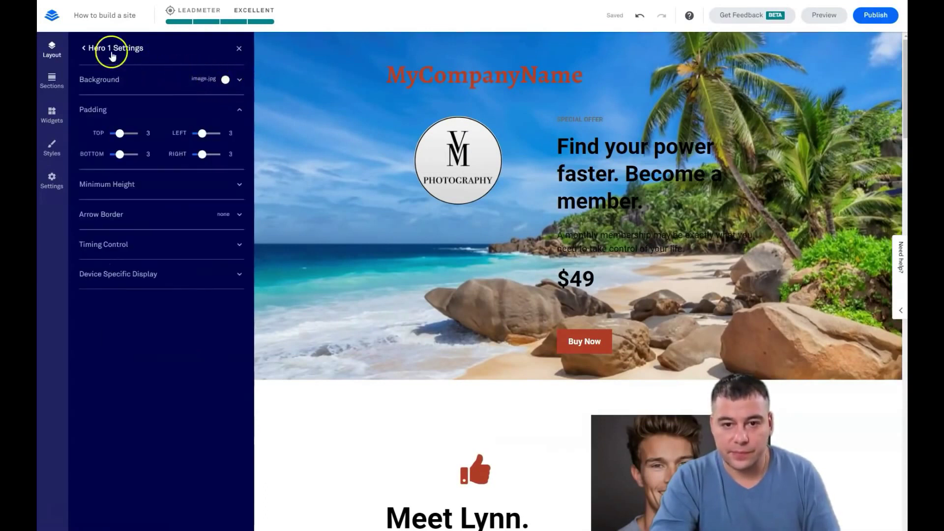
- Give Column 2 in Row 2 of the Hero section a F4F5F9 background colour at opacity 75, and return to the page layout
click(84, 48)
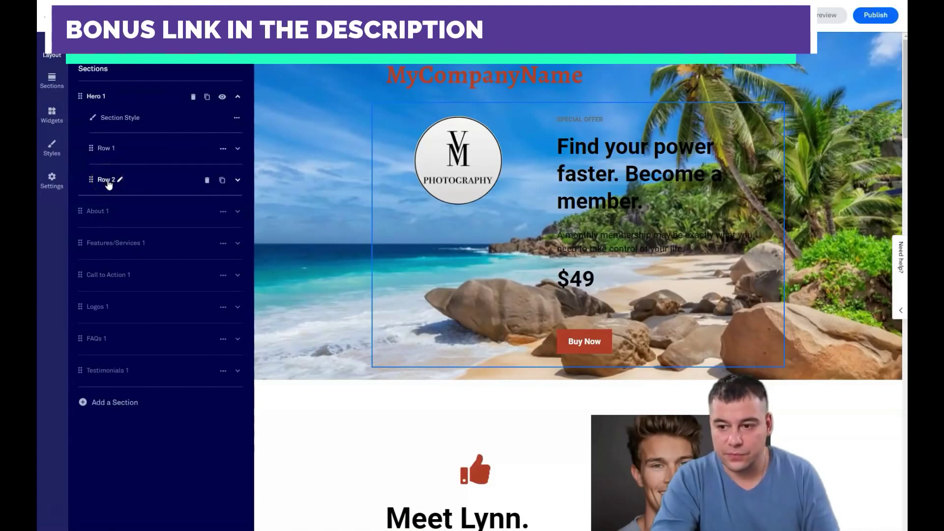
click(237, 181)
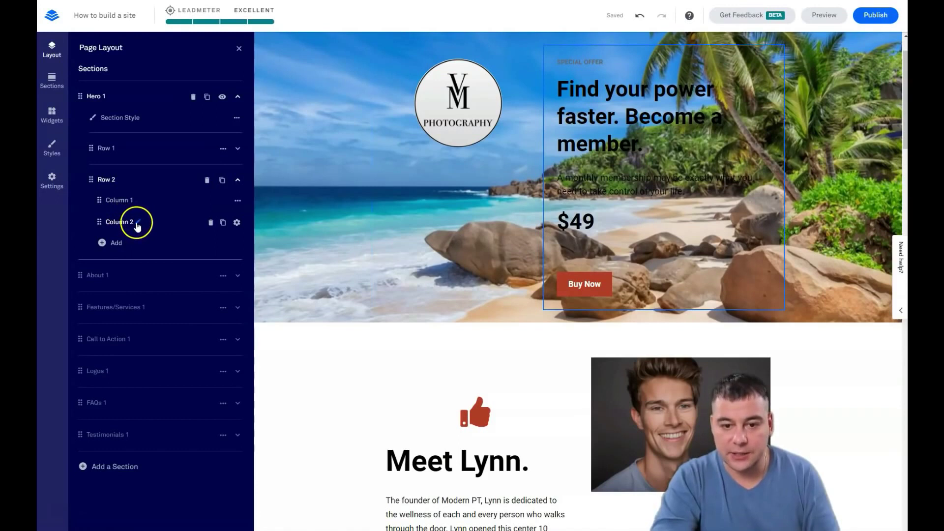
click(237, 222)
click(226, 80)
click(106, 103)
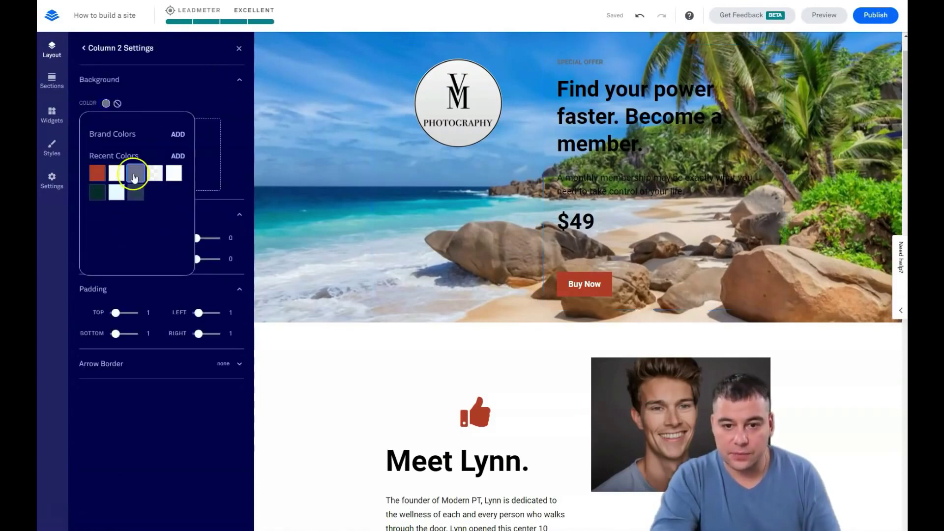
click(134, 176)
click(138, 175)
drag(165, 206, 148, 207)
click(91, 137)
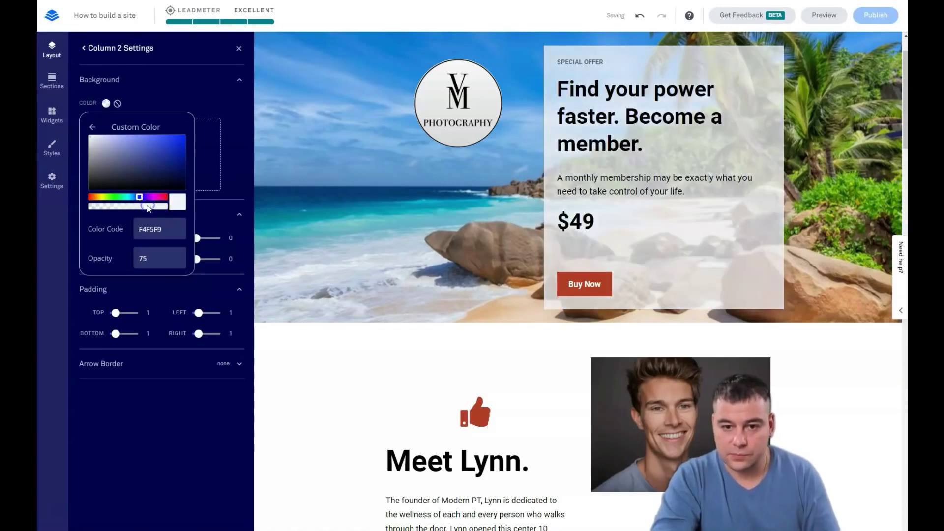
click(105, 103)
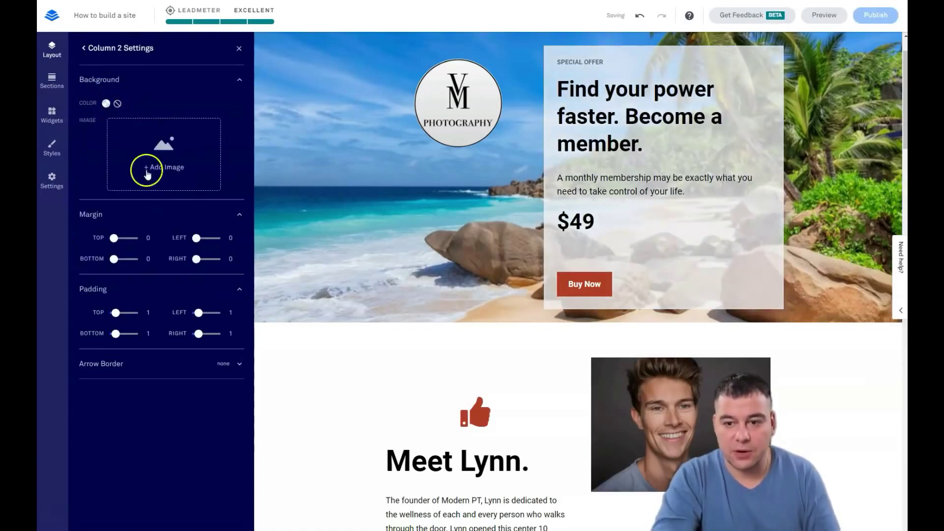
click(84, 48)
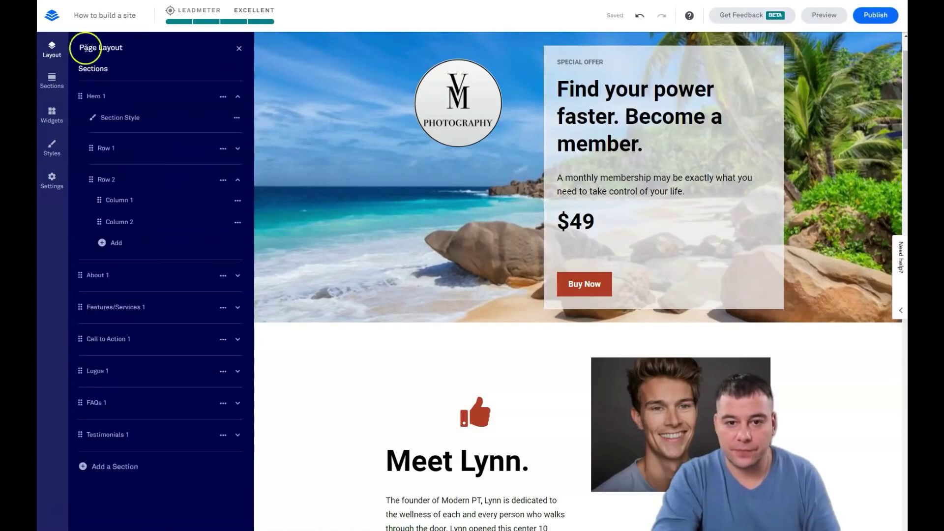
- Preview the page with its new Hero background on the different device sizes and return to editing
click(824, 15)
click(723, 15)
click(745, 15)
click(768, 15)
click(817, 14)
- Delete the Testimonials section and the numbered Features/Services section from the page
scroll(418, 222, down, 10)
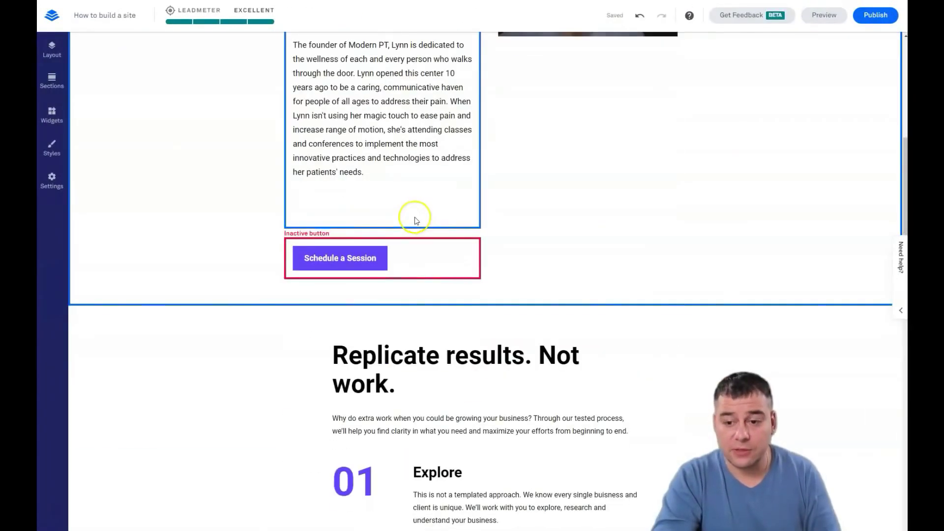
scroll(415, 217, down, 20)
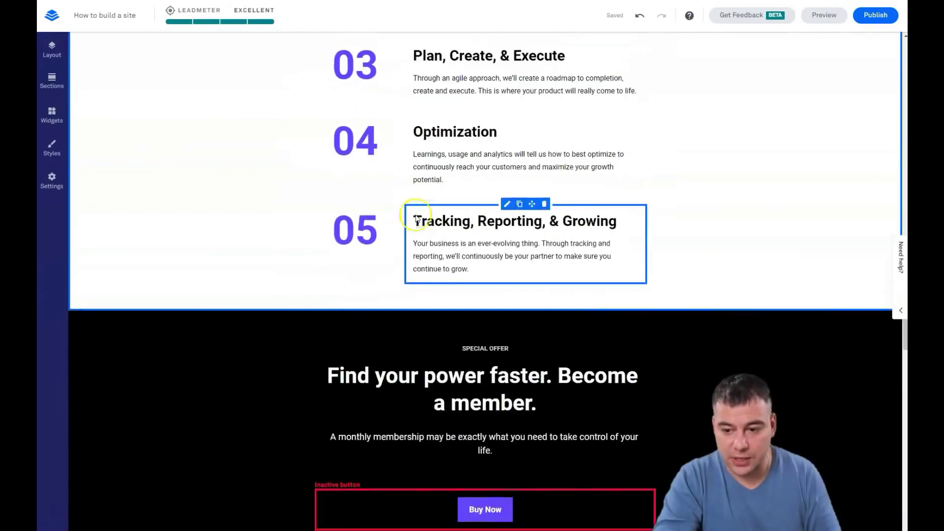
scroll(416, 218, down, 4)
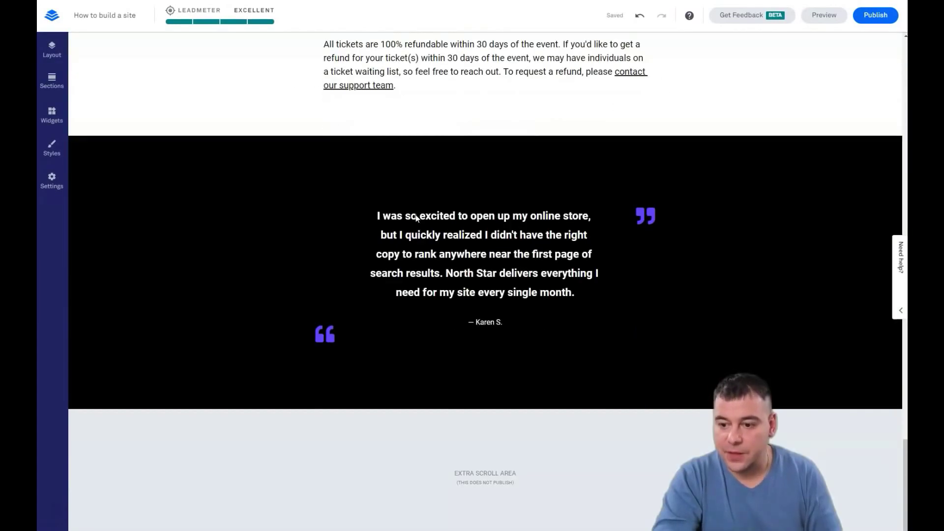
click(322, 334)
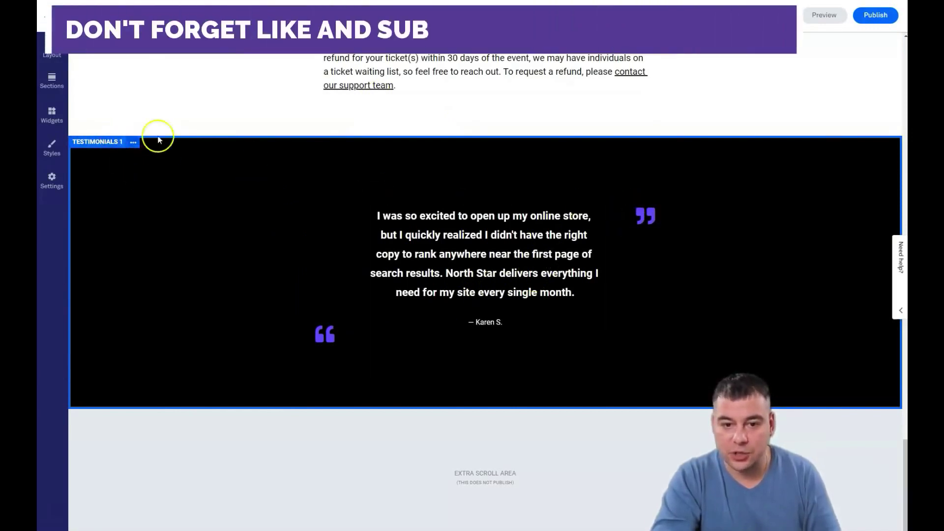
click(133, 142)
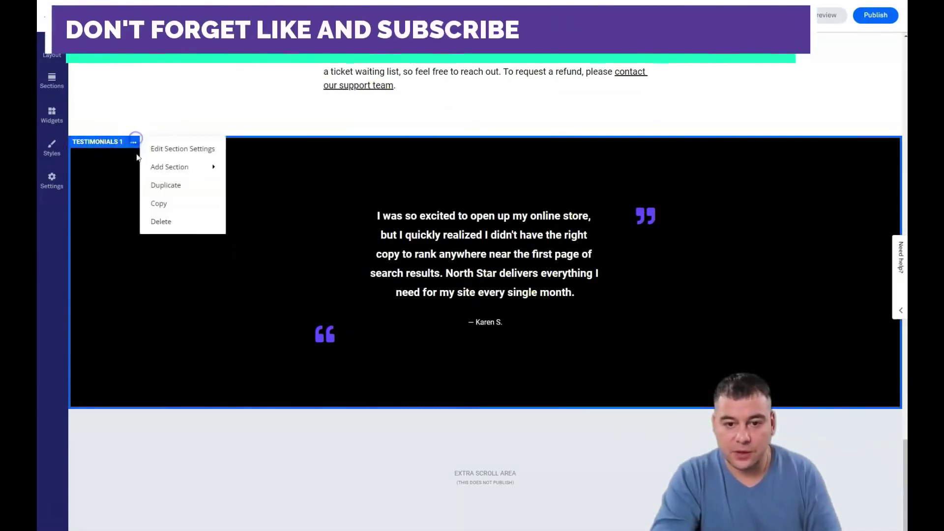
click(163, 221)
click(176, 197)
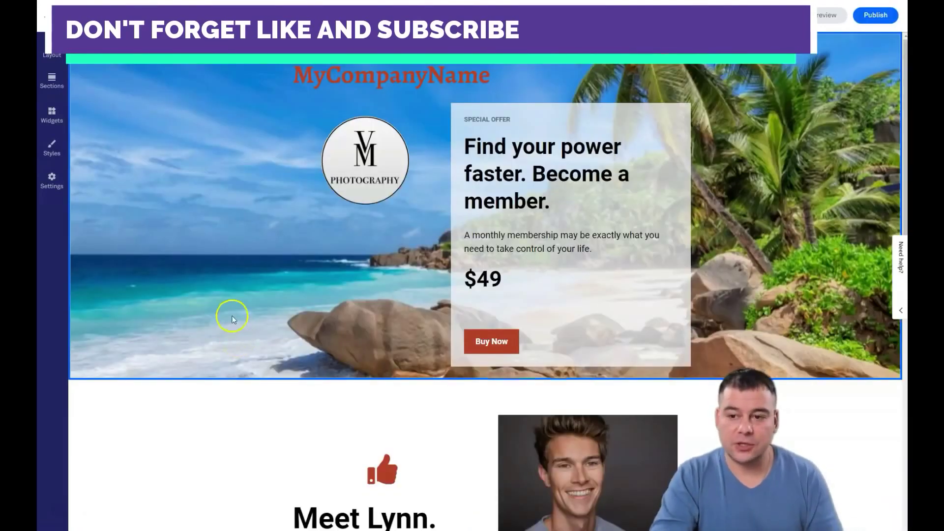
- Add a Video widget above the "Meet Lynn." heading in the About section and open its embed code settings without entering any code
scroll(285, 267, down, 3)
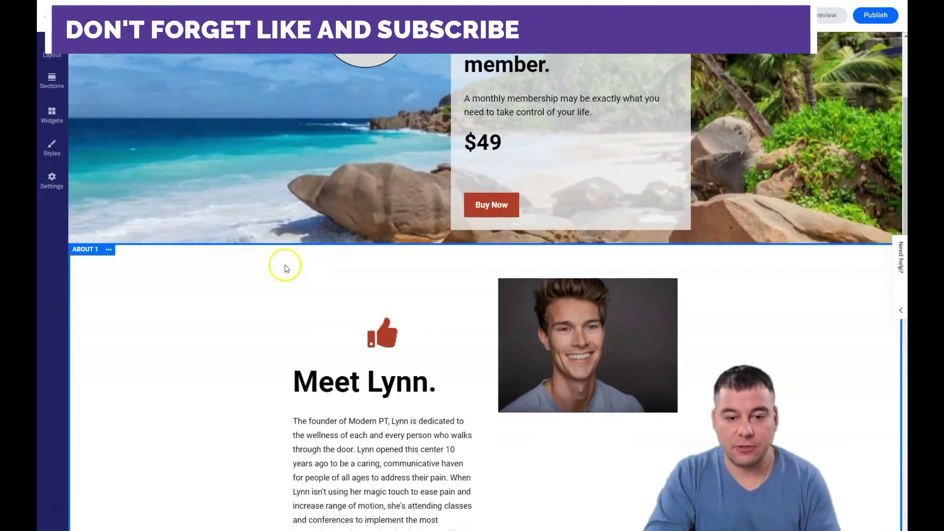
scroll(284, 267, down, 2)
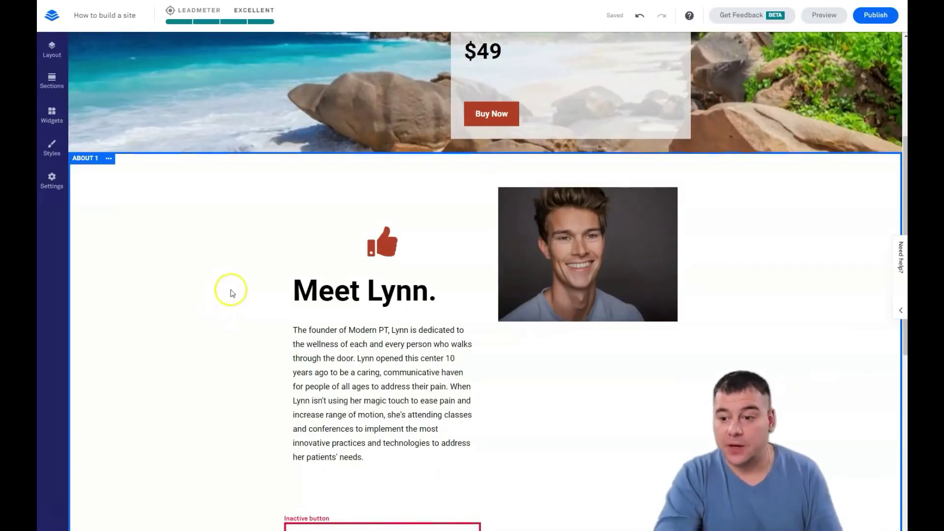
scroll(233, 293, down, 3)
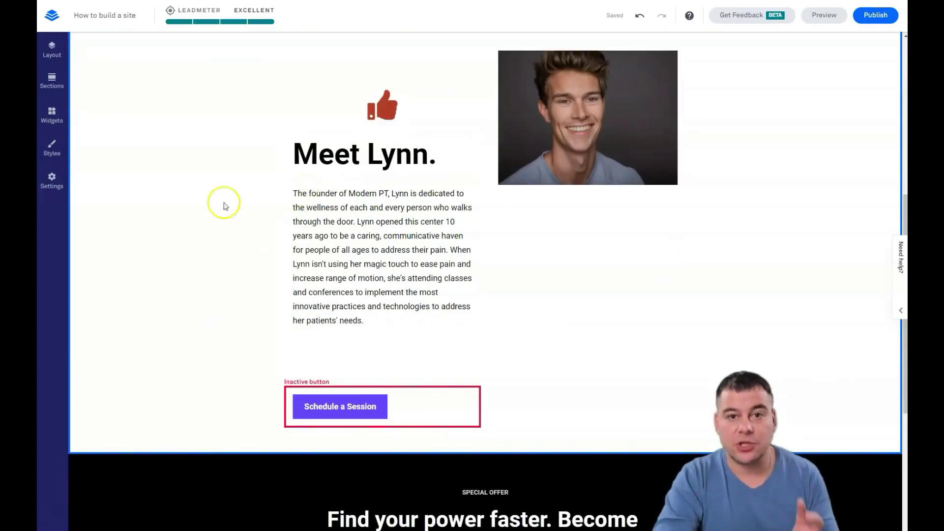
scroll(222, 205, up, 1)
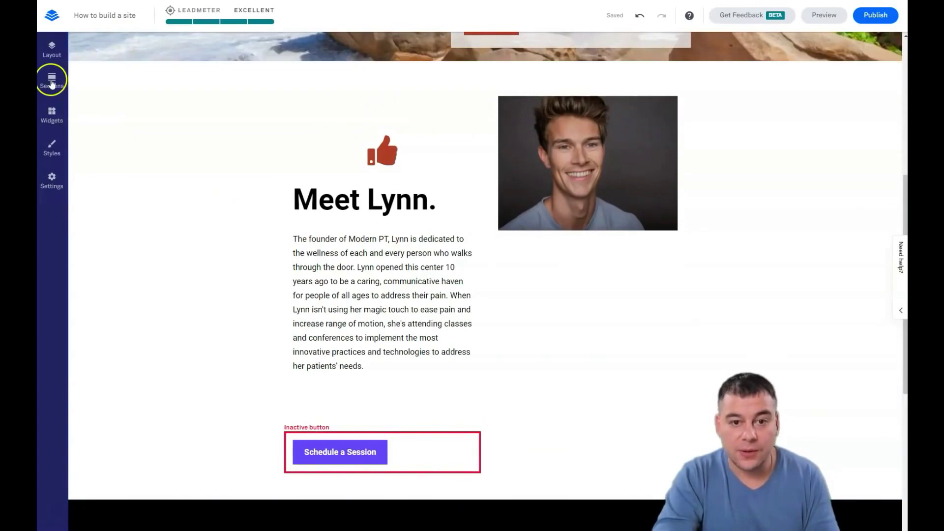
click(52, 114)
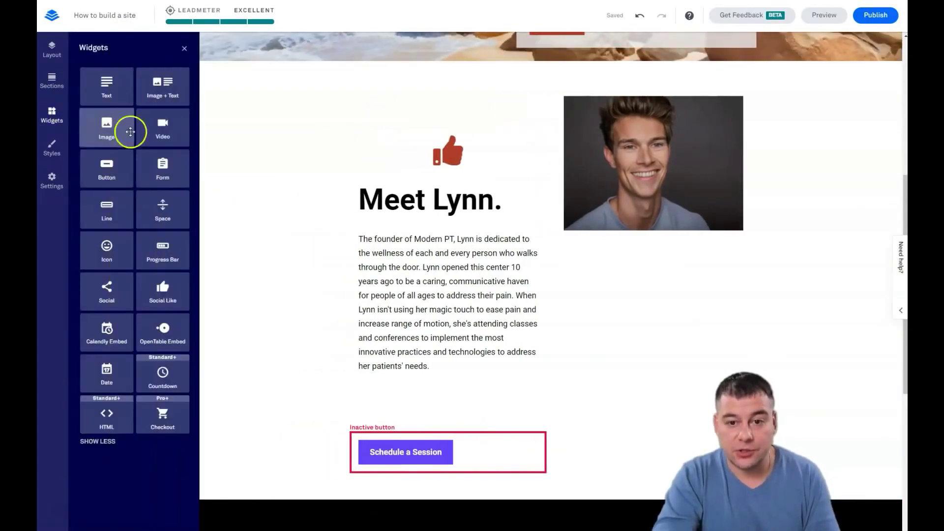
drag(168, 132, 427, 188)
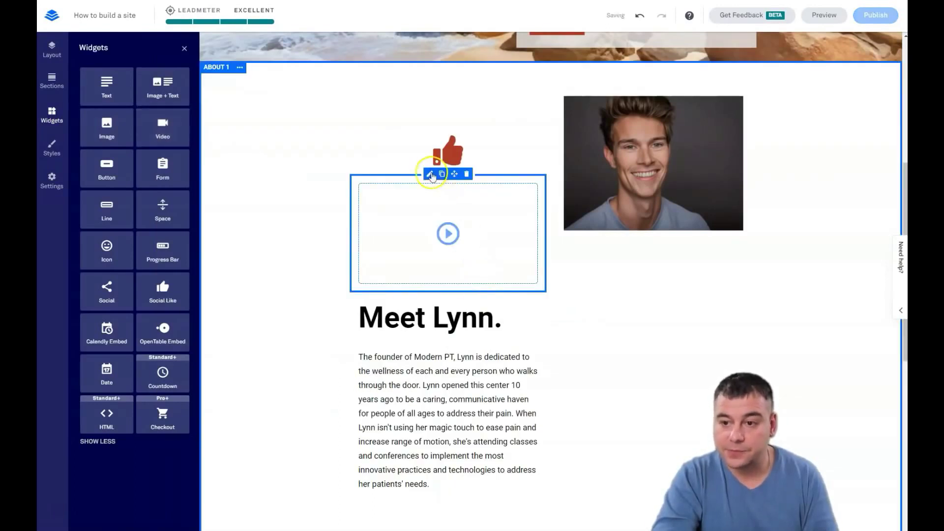
click(430, 175)
click(409, 348)
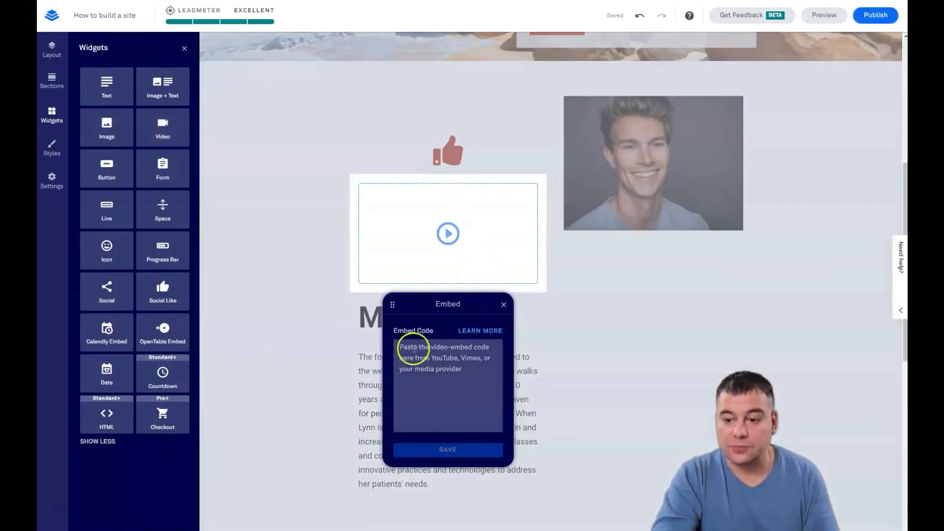
click(440, 372)
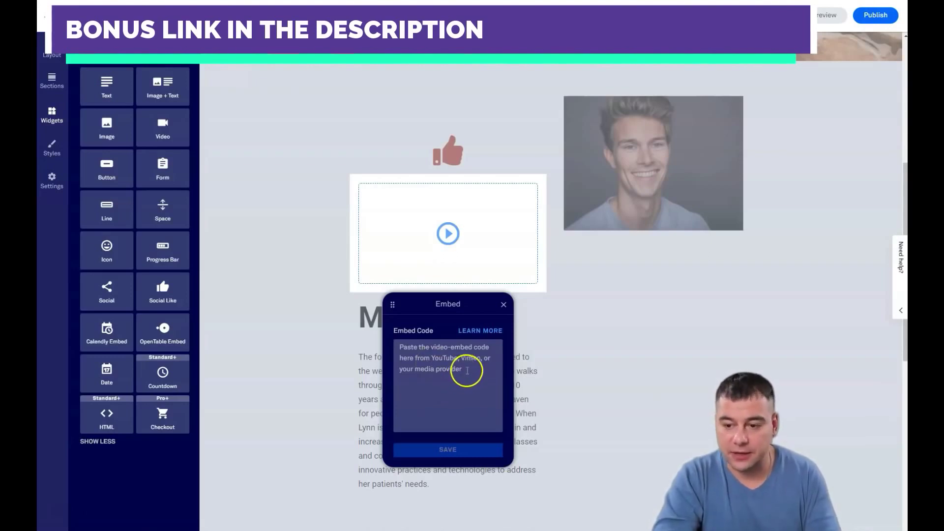
click(503, 304)
- Replace the Video widget and the thumbs-up icon above the "Meet Lynn." heading with a Text widget
click(480, 199)
click(466, 187)
click(466, 174)
click(448, 166)
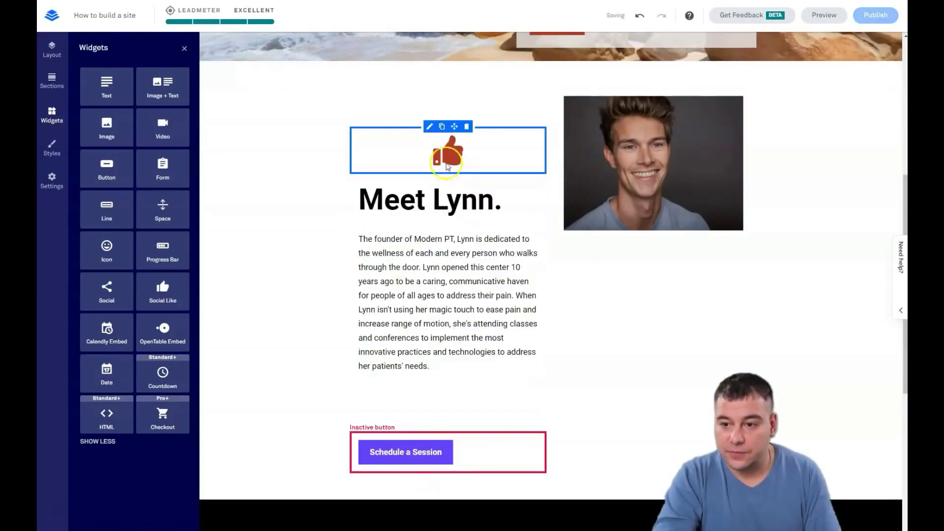
click(467, 127)
click(240, 223)
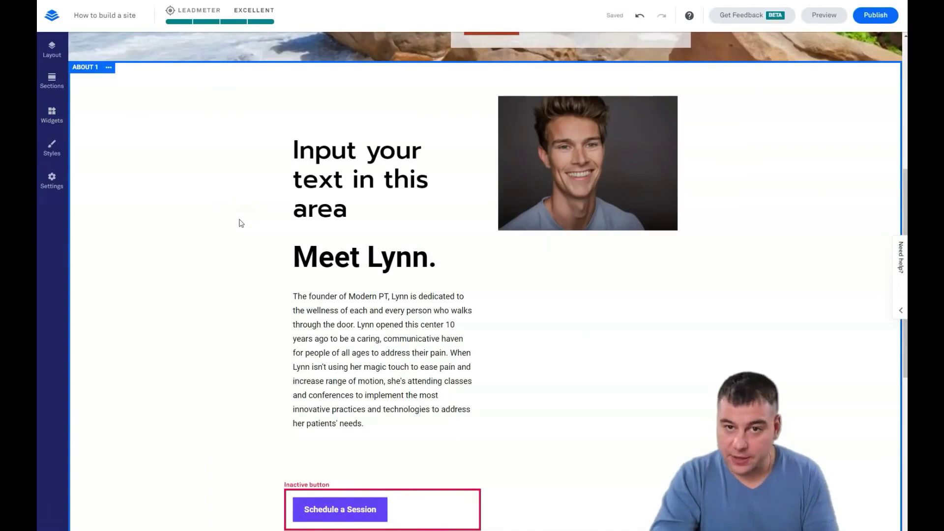
- Lighten the tropical beach background image of the Hero section to a faded look
scroll(240, 223, up, 6)
click(240, 250)
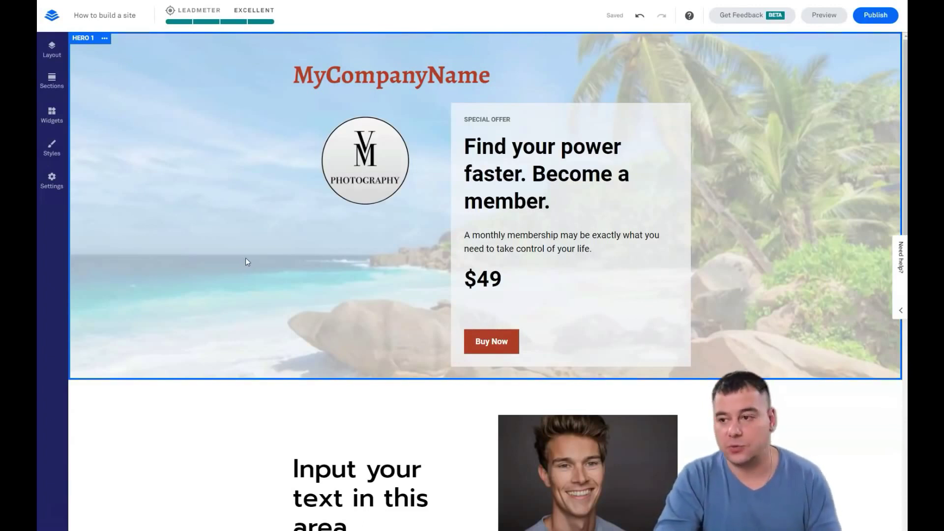
click(253, 233)
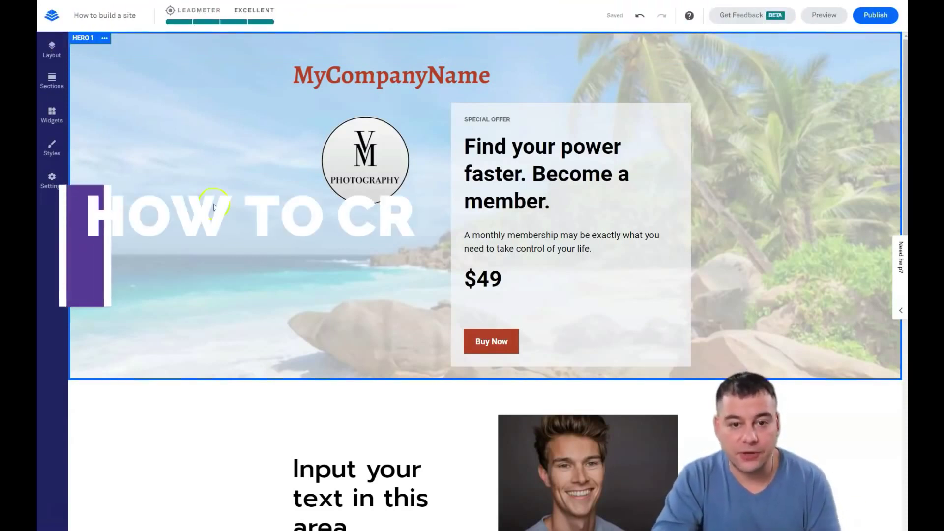
scroll(222, 212, down, 5)
scroll(223, 212, down, 8)
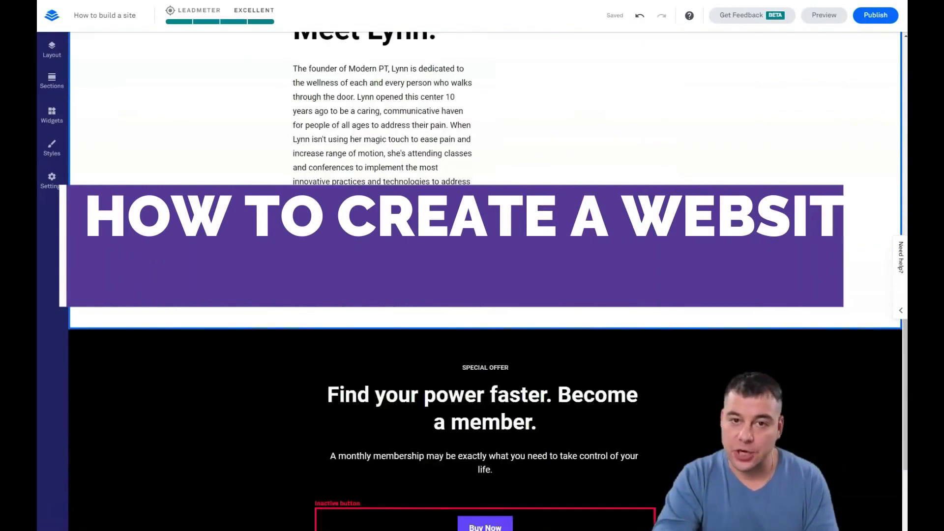
scroll(223, 211, up, 7)
scroll(222, 212, up, 7)
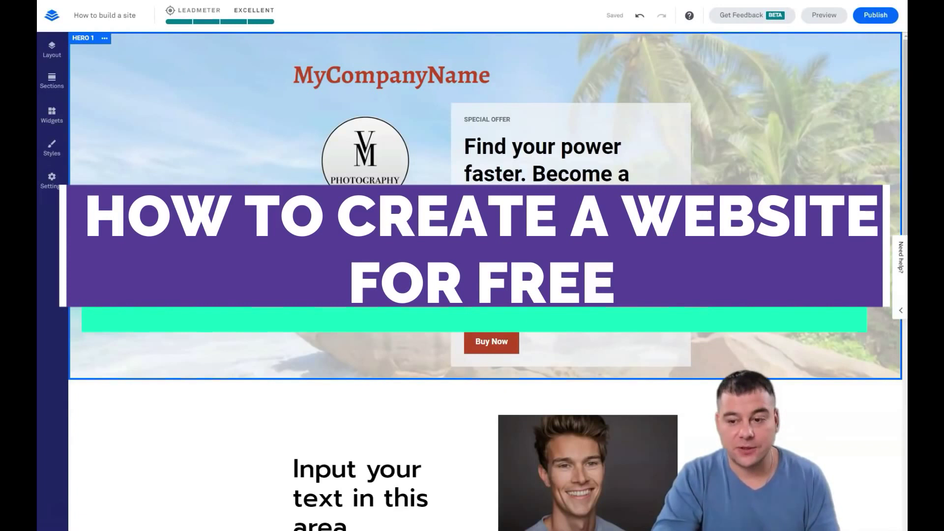
click(189, 151)
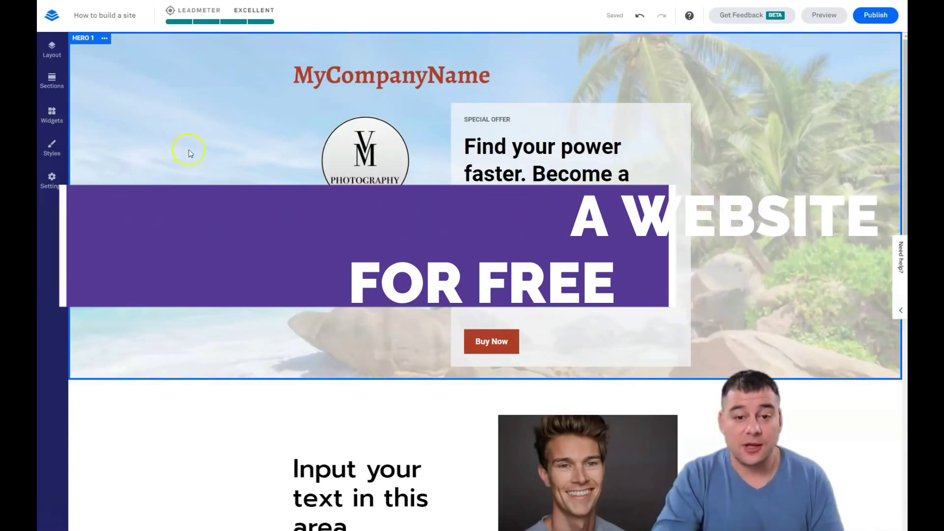